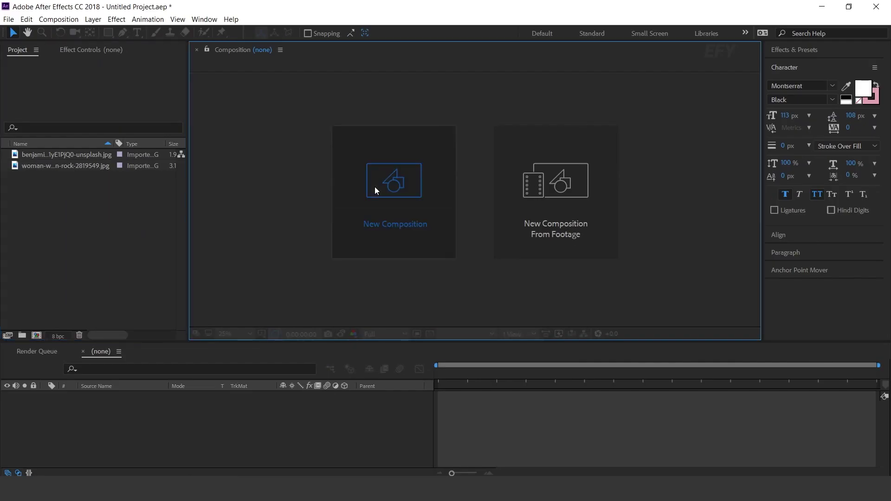
# - Create a new composition named brush 1, 5000 px wide and 2000 px high
pyautogui.click(416, 172)
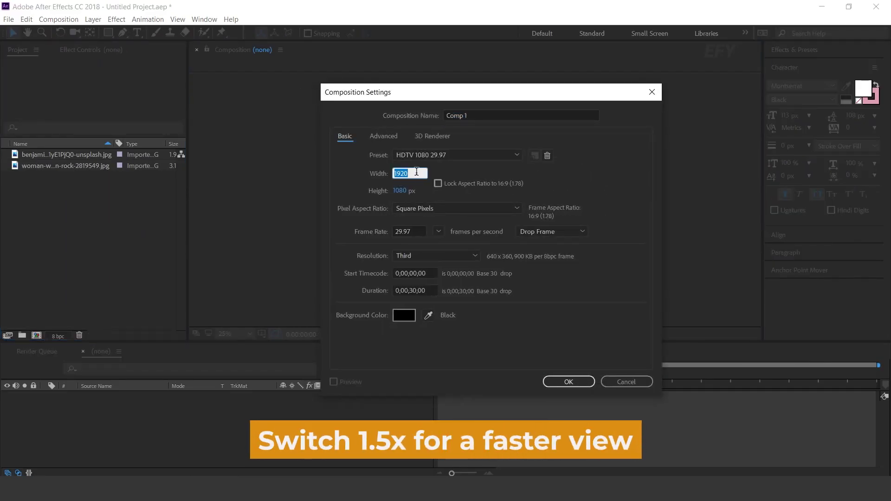
pyautogui.write('5000')
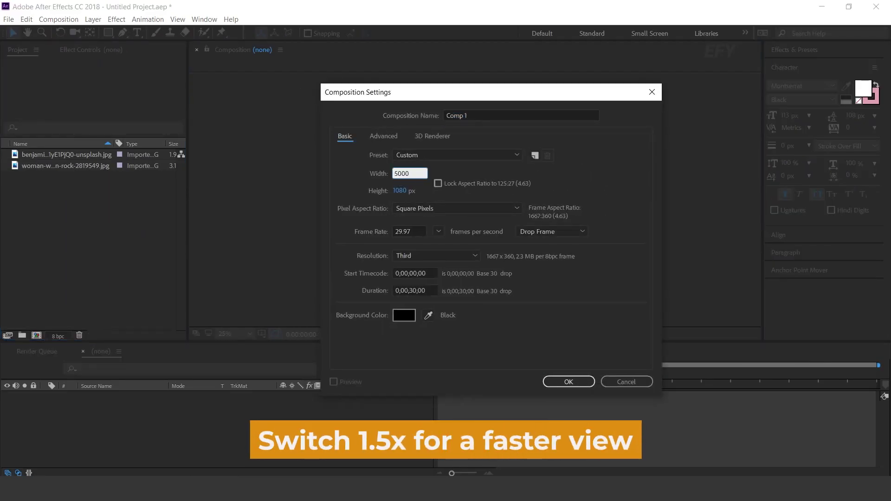
pyautogui.press('Tab')
pyautogui.write('200')
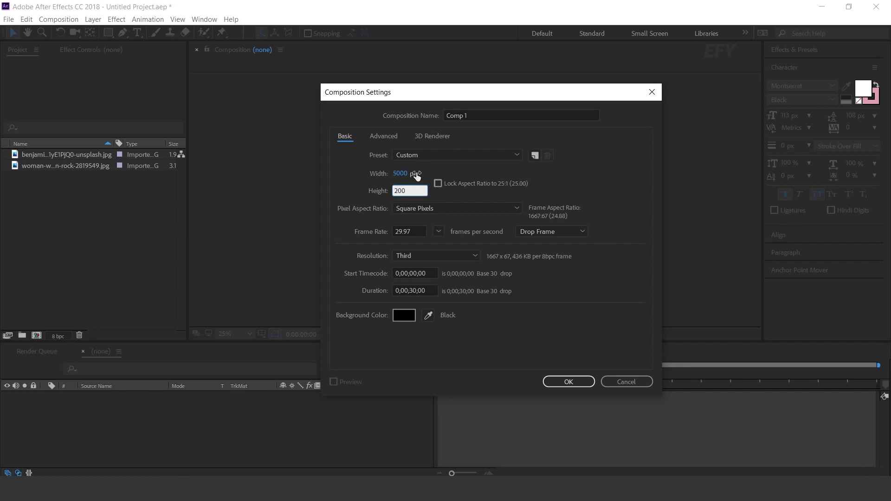
pyautogui.write('0')
pyautogui.moveTo(534, 114); pyautogui.dragTo(430, 121)
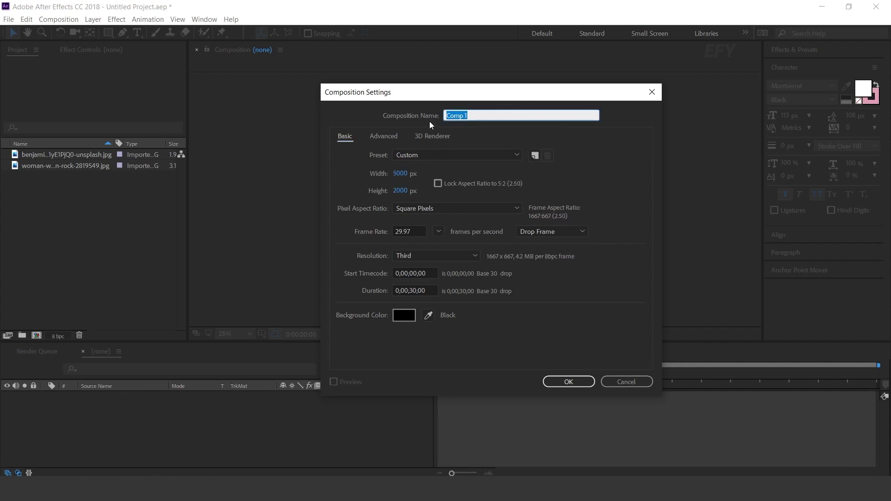
pyautogui.write('brush')
pyautogui.press('Return')
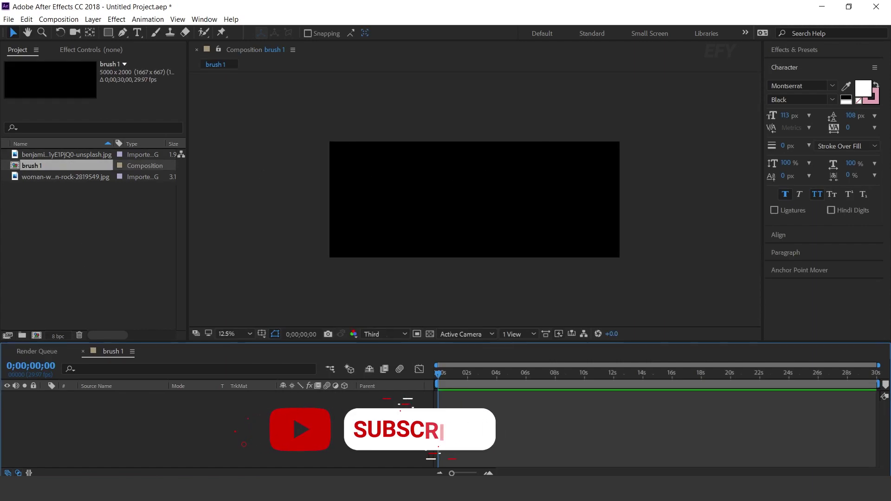
# - Add a white solid layer to the brush 1 composition
pyautogui.rightClick(332, 308)
pyautogui.moveTo(374, 316)
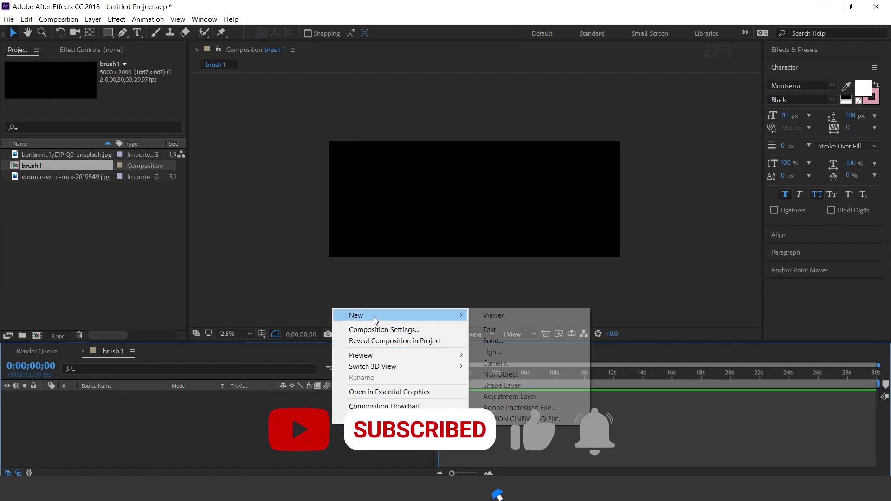
pyautogui.click(516, 339)
pyautogui.click(610, 392)
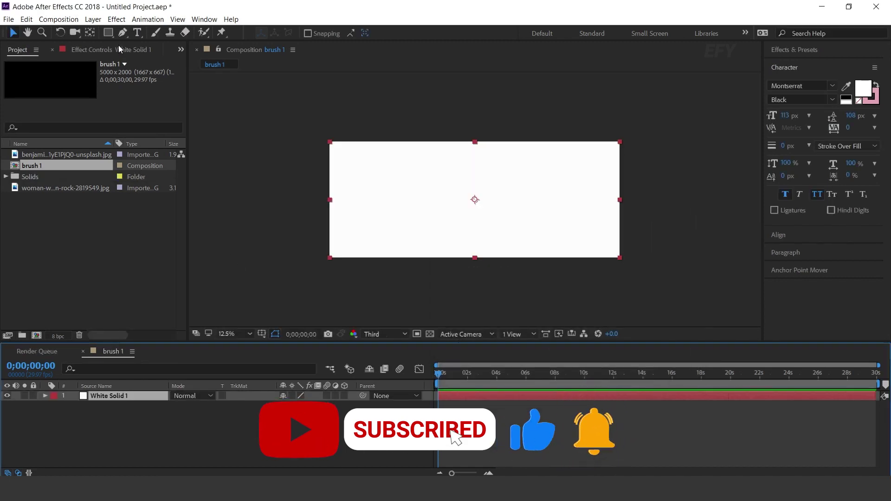
# - Draw a closed Pen tool mask on the white solid, a wide horizontal band with zigzag short ends and straight long edges
pyautogui.click(123, 33)
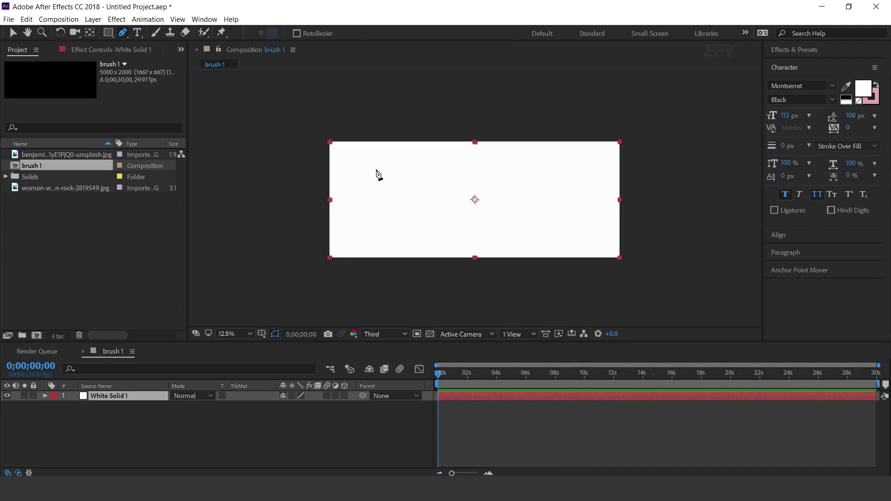
pyautogui.press('`')
pyautogui.click(235, 202)
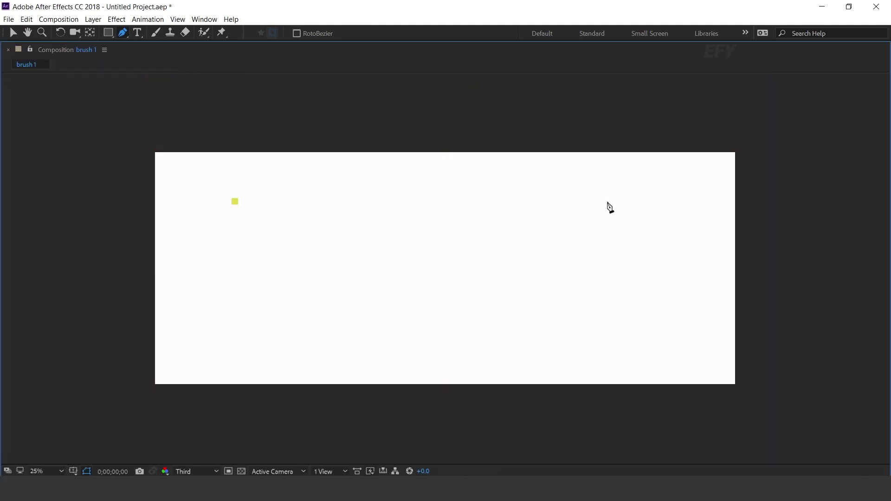
pyautogui.click(616, 202)
pyautogui.click(626, 221)
pyautogui.click(618, 238)
pyautogui.click(626, 256)
pyautogui.click(619, 274)
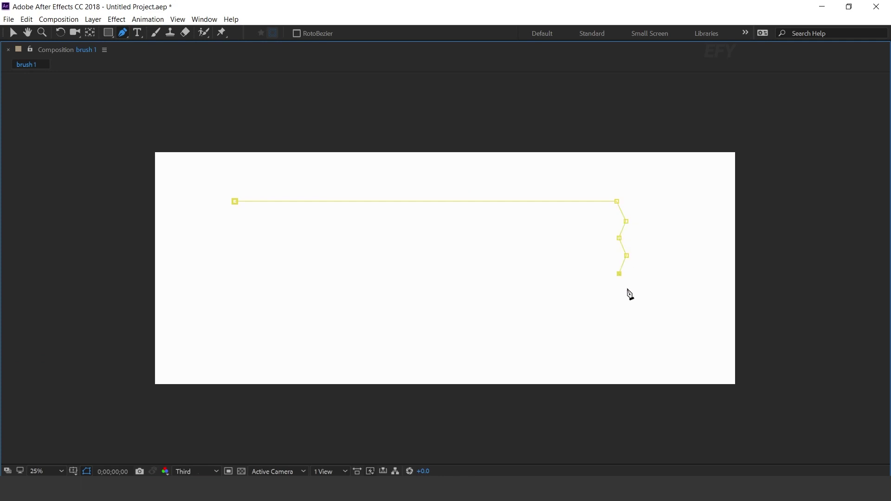
pyautogui.click(627, 288)
pyautogui.click(619, 305)
pyautogui.click(629, 323)
pyautogui.click(237, 324)
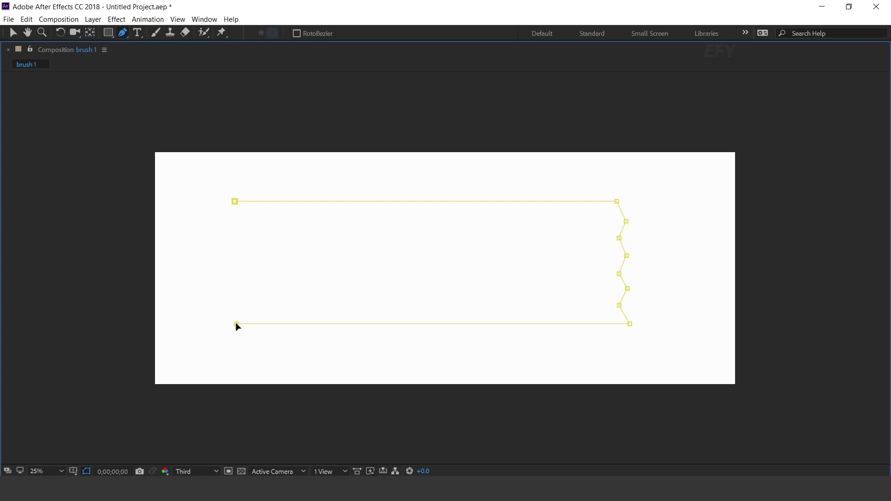
pyautogui.click(240, 305)
pyautogui.click(220, 298)
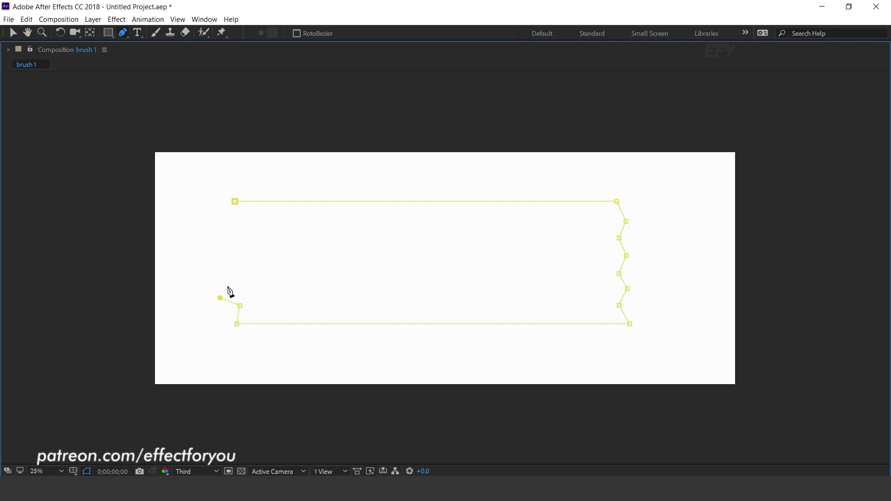
pyautogui.click(236, 279)
pyautogui.click(219, 232)
pyautogui.click(235, 201)
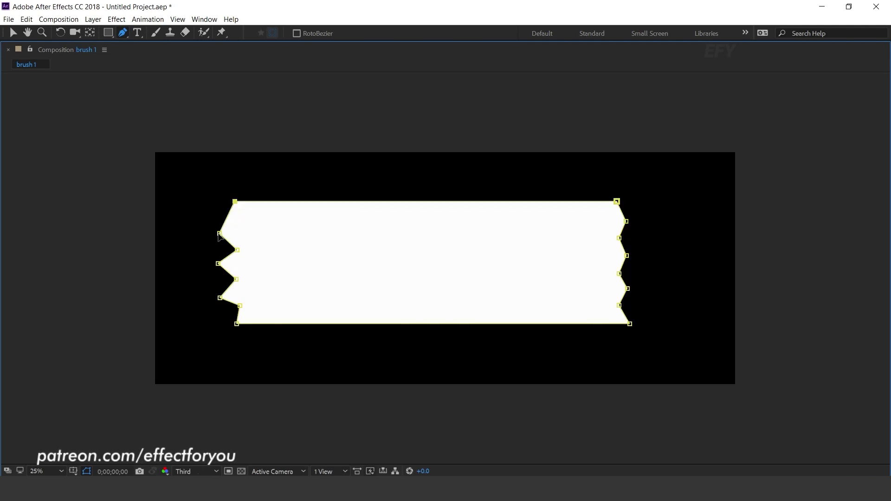
# - Adjust the mask points on both zigzag ends so that the teeth are more even and the notches deeper
pyautogui.moveTo(218, 233); pyautogui.dragTo(239, 244)
pyautogui.moveTo(217, 263); pyautogui.dragTo(224, 260)
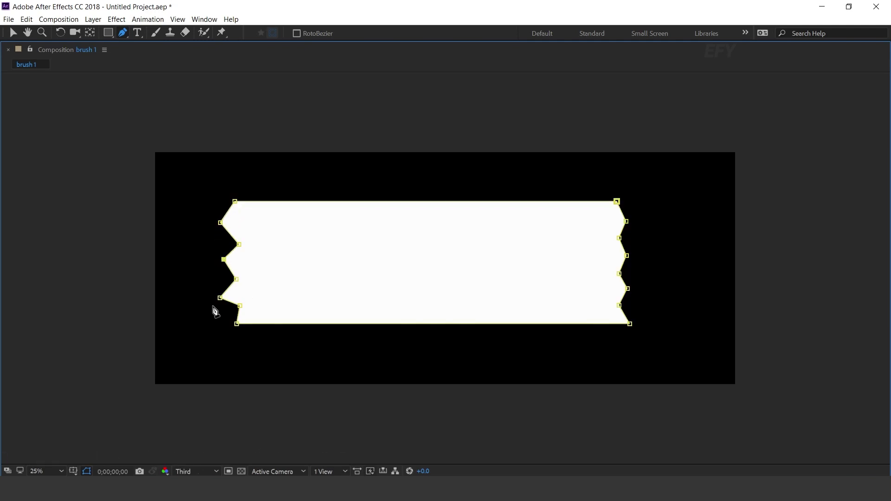
pyautogui.moveTo(236, 323); pyautogui.dragTo(223, 295)
pyautogui.moveTo(627, 289); pyautogui.dragTo(632, 289)
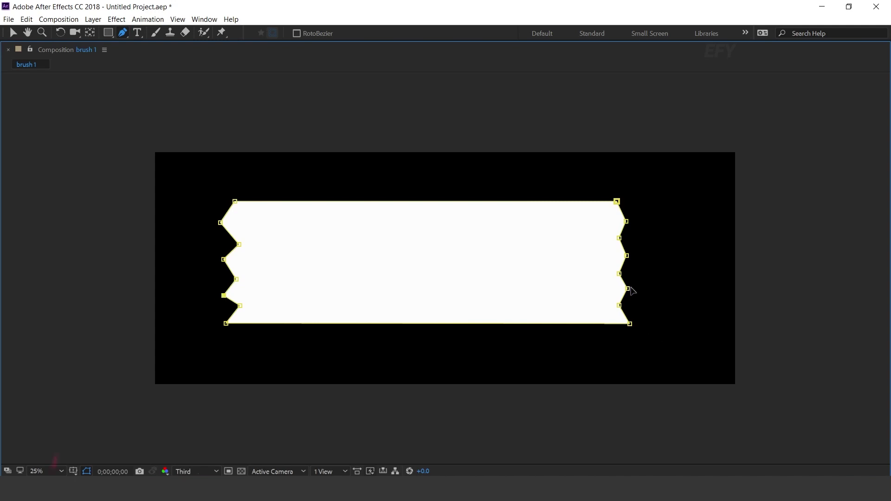
pyautogui.moveTo(626, 255); pyautogui.dragTo(633, 255)
pyautogui.moveTo(626, 221); pyautogui.dragTo(633, 218)
pyautogui.moveTo(630, 323); pyautogui.dragTo(634, 323)
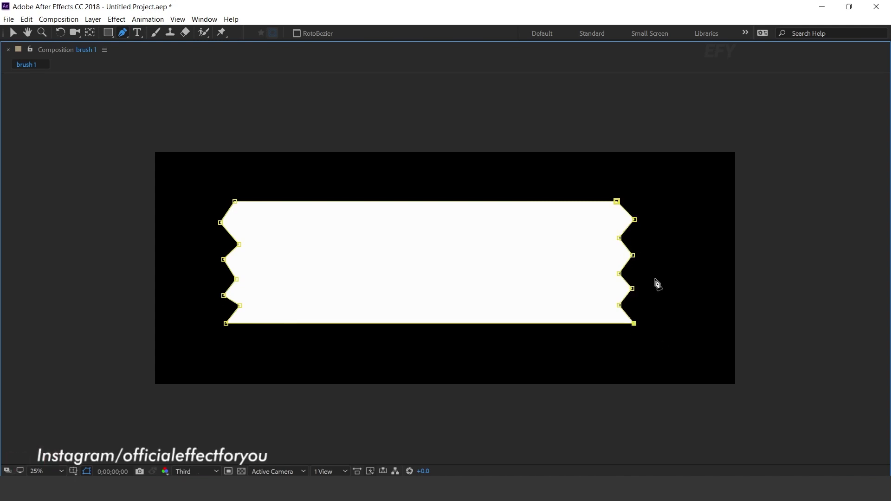
pyautogui.press('`')
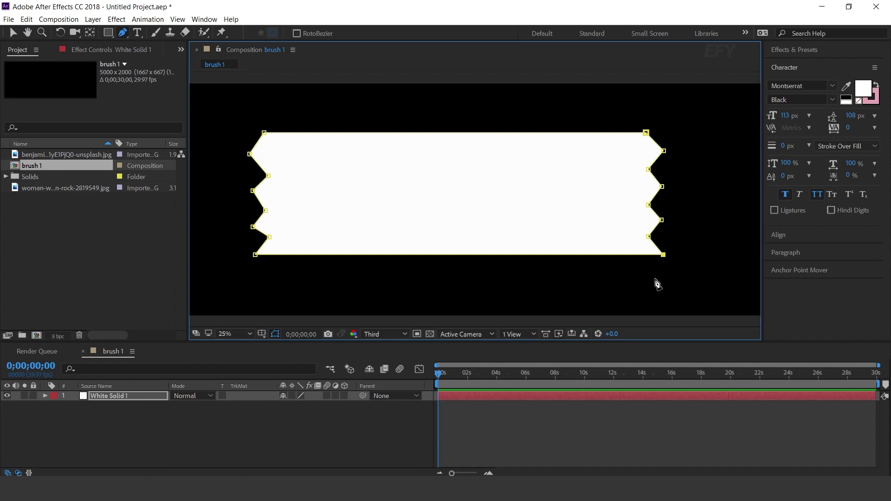
# - Apply the Fractal Noise effect to the masked white solid
pyautogui.click(126, 399)
pyautogui.hotkey('ctrl', 'space')
pyautogui.write('fr')
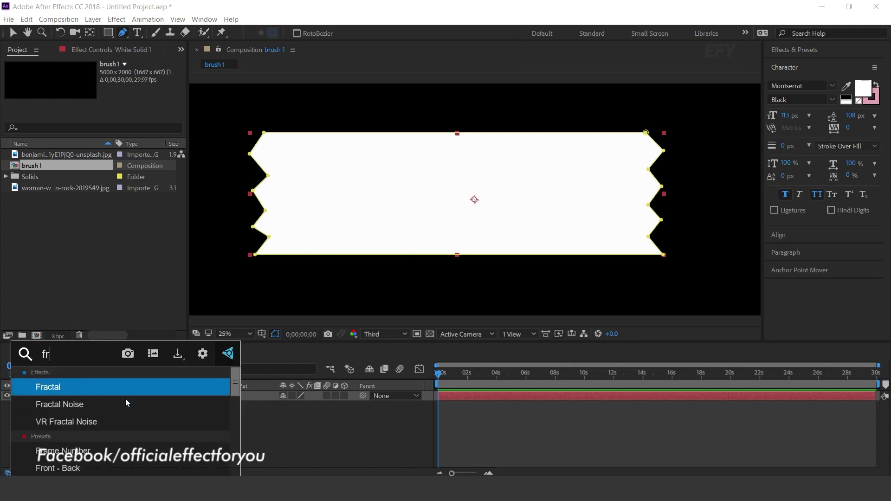
pyautogui.write('a')
pyautogui.press('Down')
pyautogui.press('Return')
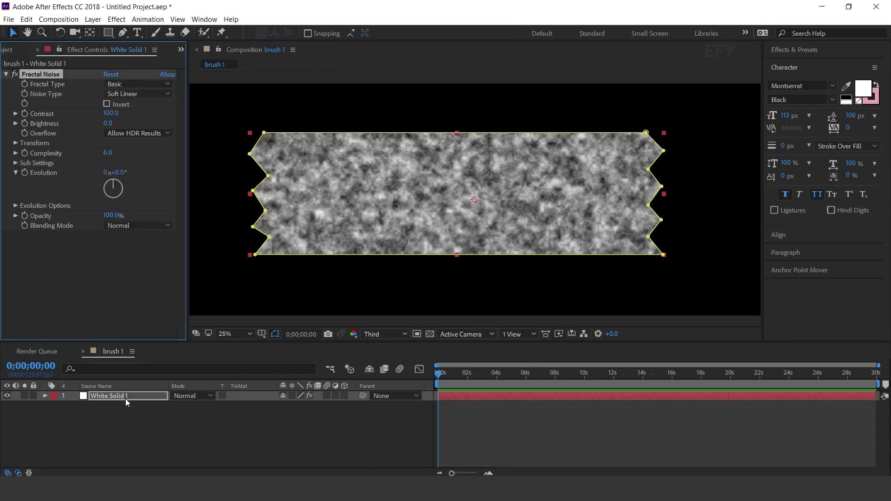
# - Set the Fractal Noise to noise type Block with contrast 170 and brightness -30
pyautogui.click(124, 93)
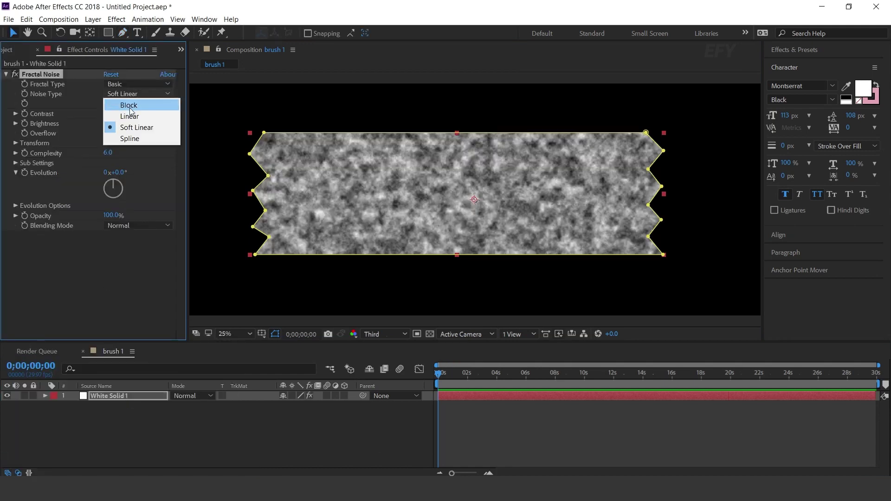
pyautogui.click(127, 103)
pyautogui.moveTo(110, 114); pyautogui.dragTo(122, 115)
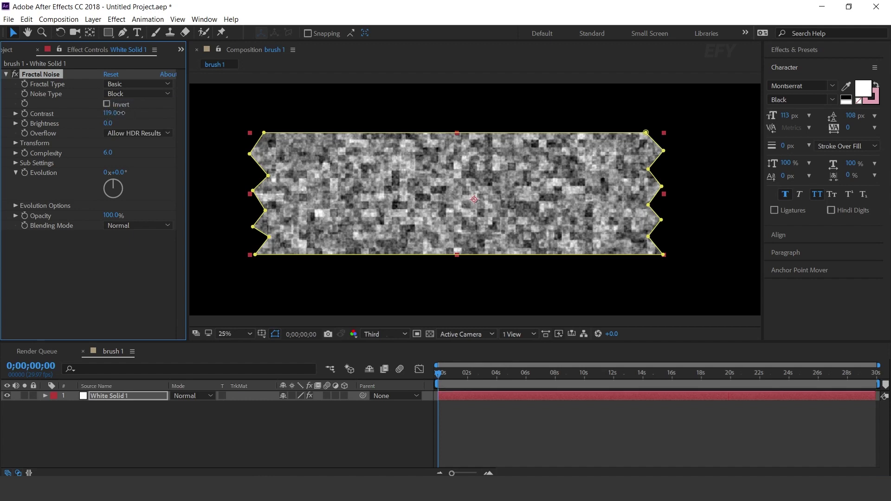
pyautogui.click(110, 114)
pyautogui.write('170')
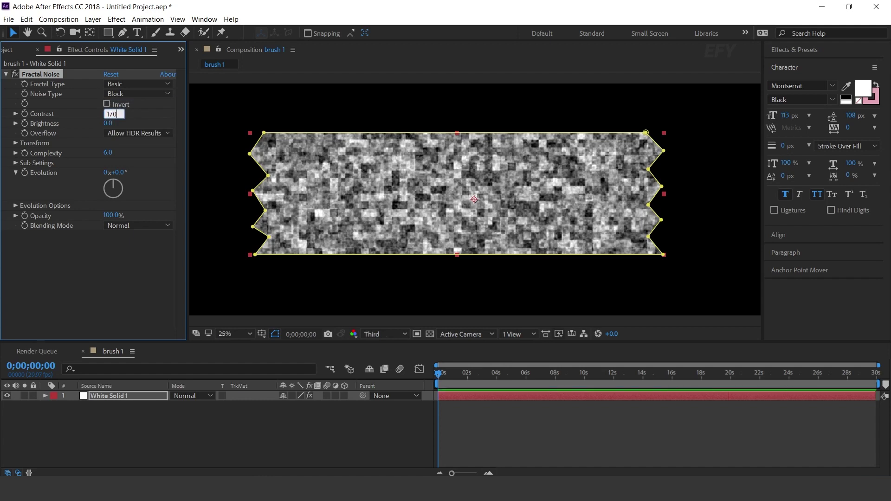
pyautogui.press('Return')
pyautogui.click(108, 123)
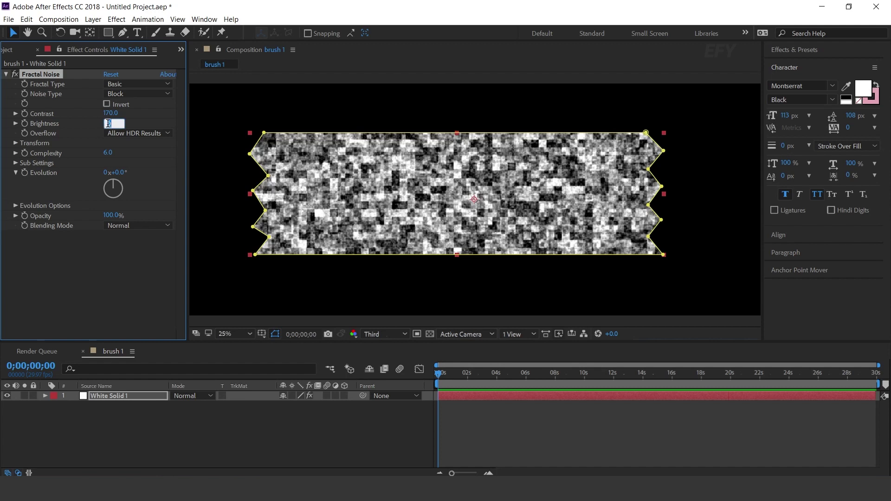
pyautogui.press('Return')
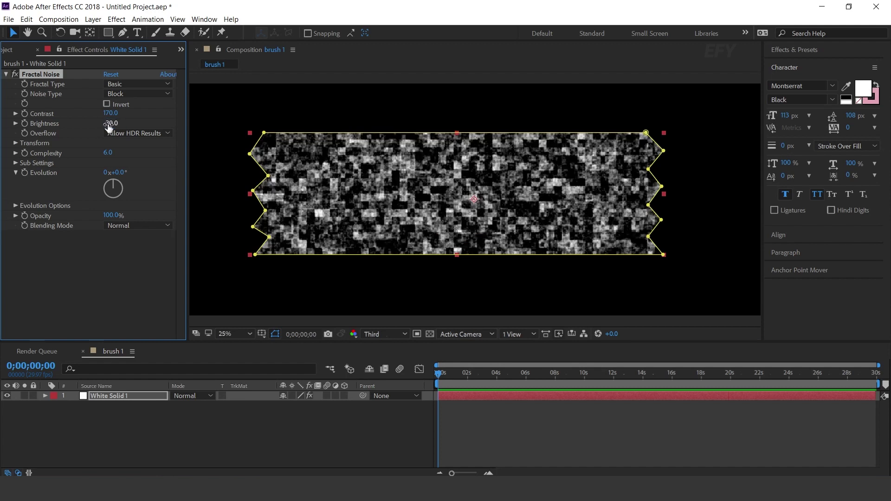
# - Turn off uniform scaling in the Fractal Noise transform settings and set the scale width to 1200
pyautogui.click(15, 143)
pyautogui.click(106, 164)
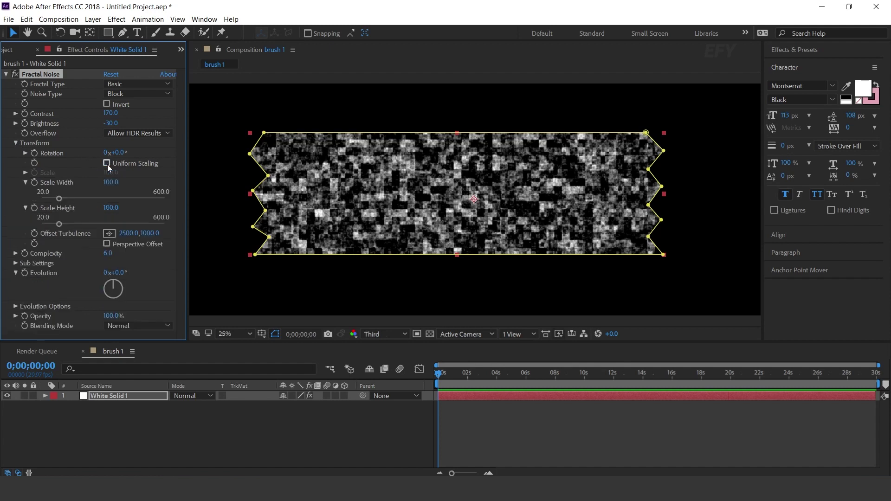
pyautogui.moveTo(59, 199); pyautogui.dragTo(164, 199)
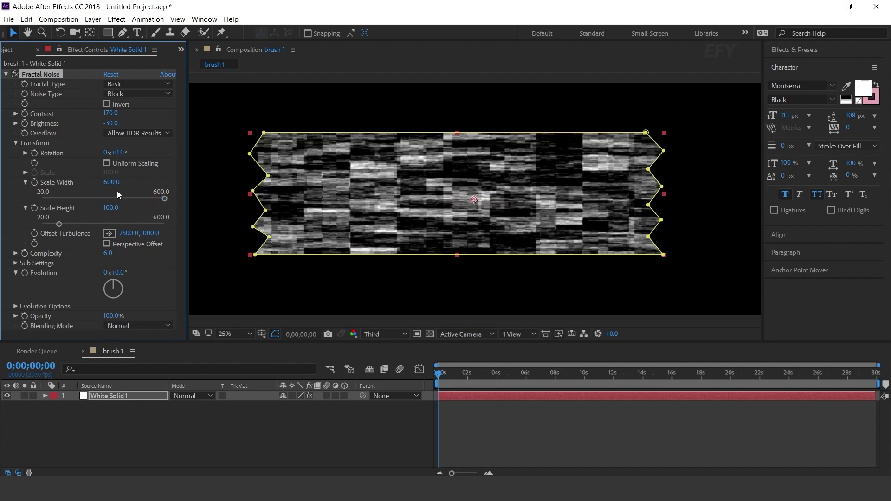
pyautogui.moveTo(113, 183); pyautogui.dragTo(124, 184)
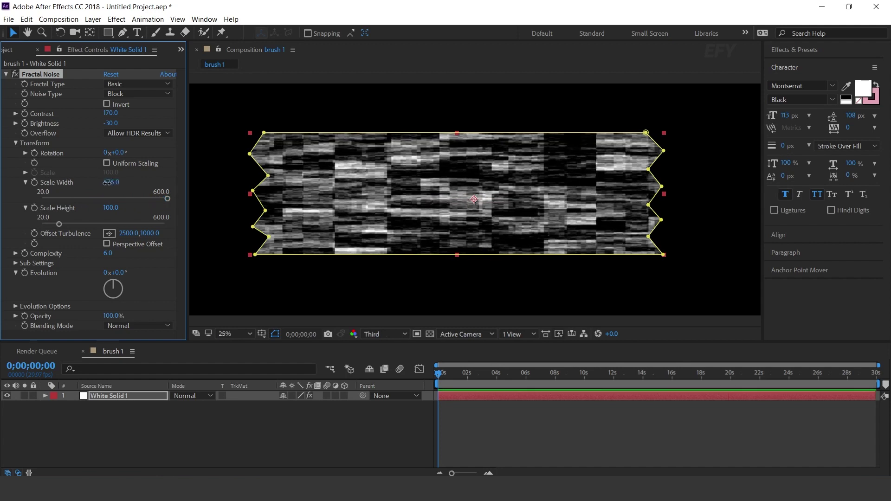
pyautogui.click(112, 182)
pyautogui.write('1200')
pyautogui.press('Return')
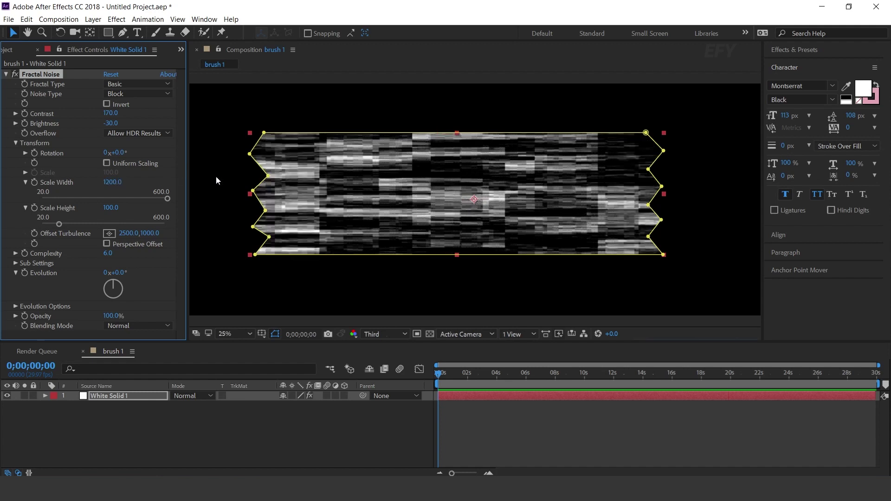
# - Show the transparency grid behind the composition and collapse the Fractal Noise settings
pyautogui.click(447, 417)
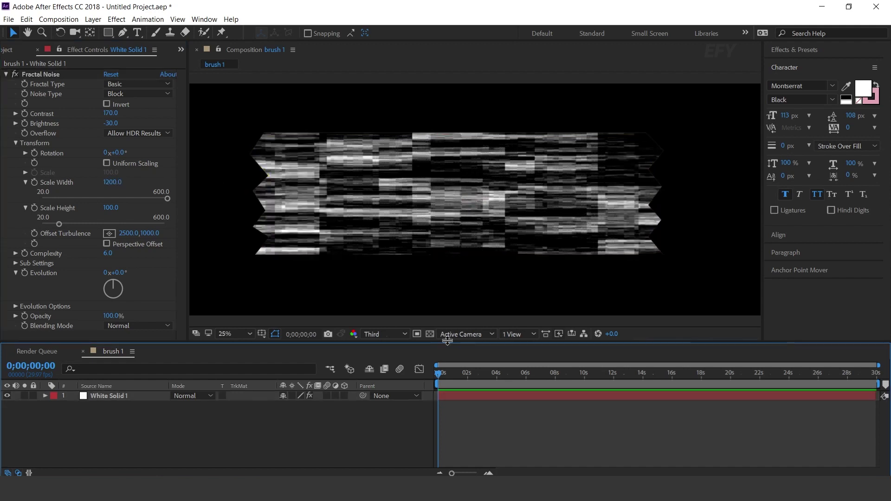
pyautogui.click(428, 334)
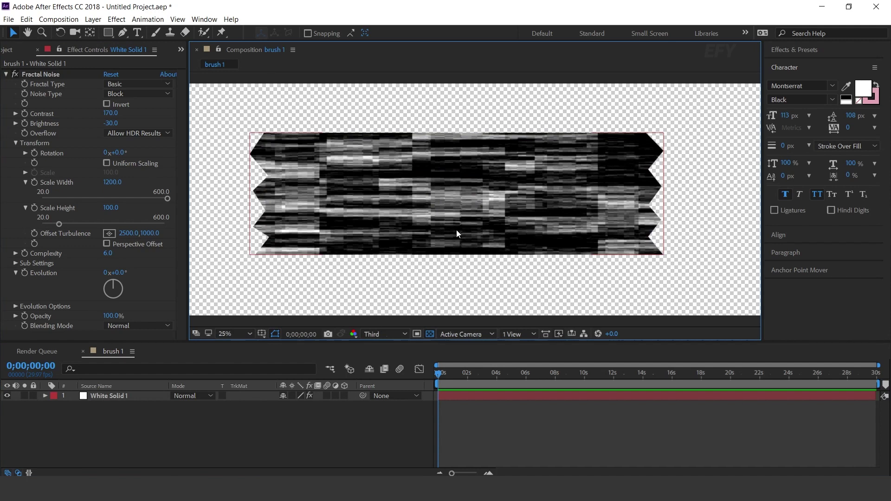
pyautogui.click(6, 74)
# - Apply the Turbulent Displace effect to the white solid
pyautogui.click(135, 402)
pyautogui.click(137, 396)
pyautogui.hotkey('ctrl', 'space')
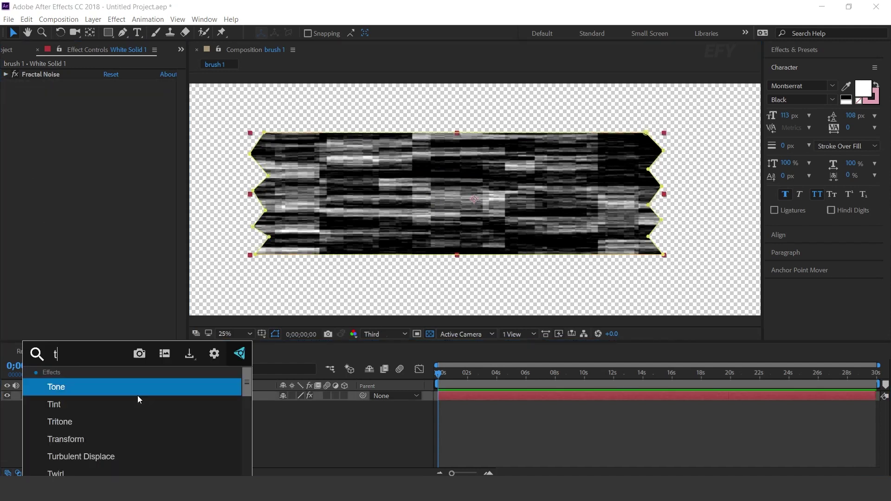
pyautogui.write('tur')
pyautogui.press('Escape')
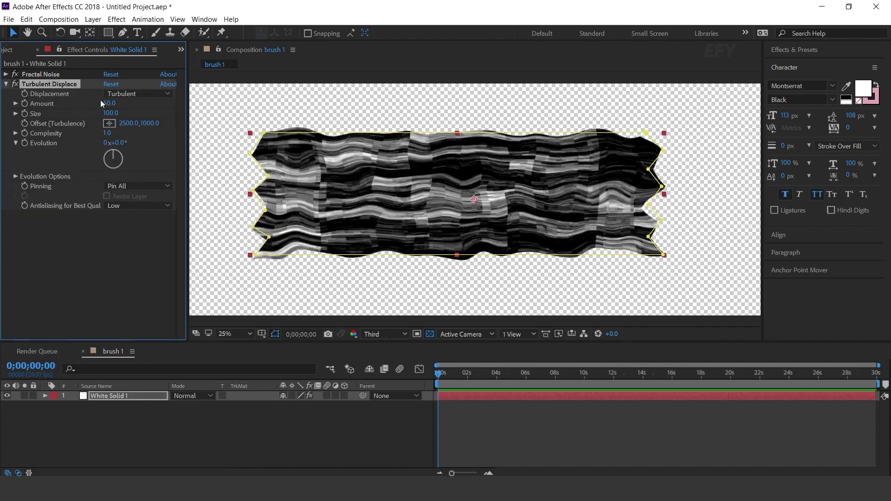
# - Set Turbulent Displace to Horizontal Displacement and raise its amount to 999
pyautogui.click(122, 95)
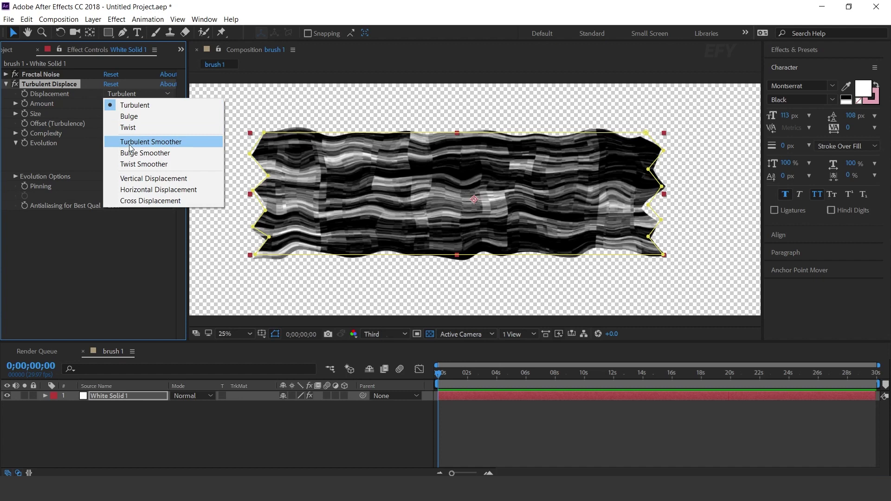
pyautogui.click(152, 190)
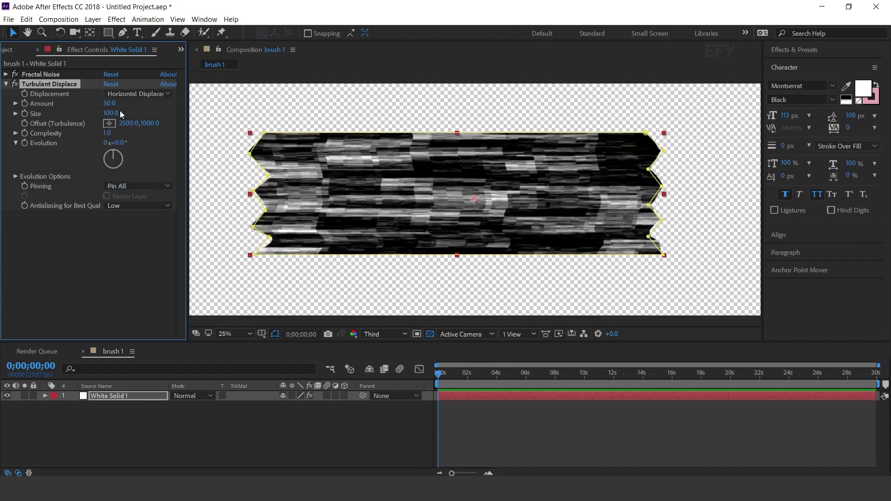
pyautogui.moveTo(110, 103); pyautogui.dragTo(663, 103)
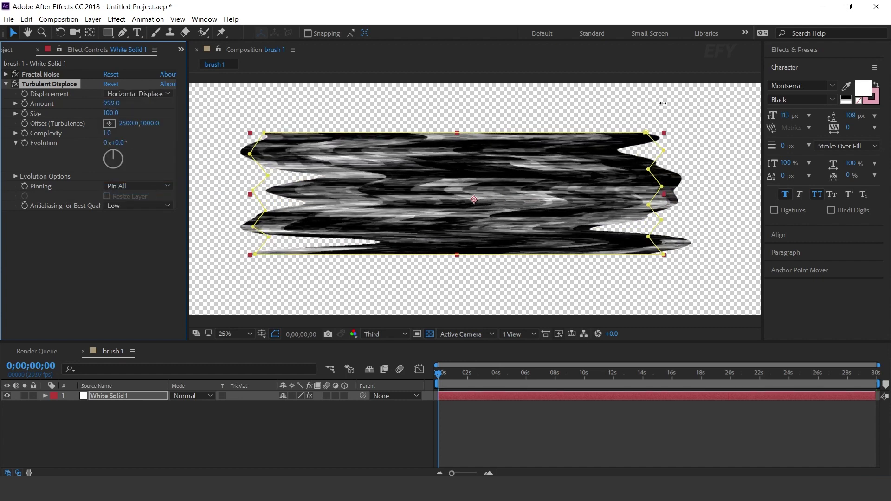
# - Set the Turbulent Displace size to 5 and its amount to 10000
pyautogui.moveTo(111, 103); pyautogui.dragTo(631, 103)
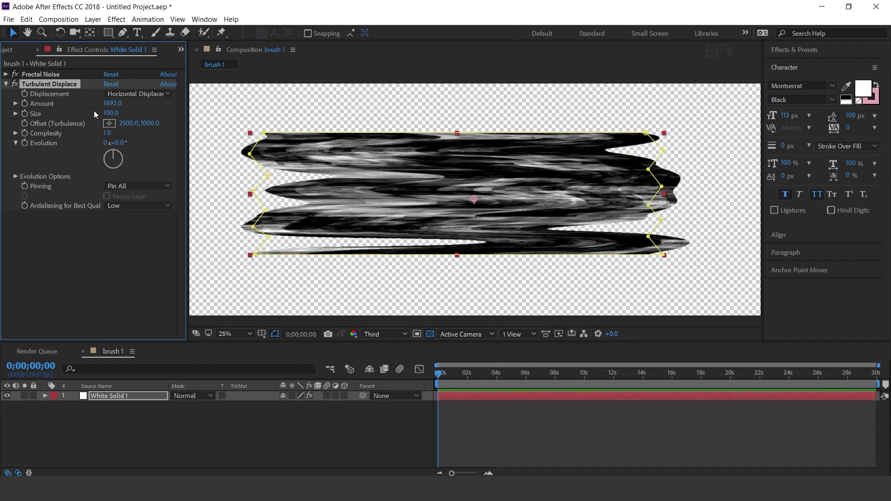
pyautogui.moveTo(106, 106); pyautogui.dragTo(580, 115)
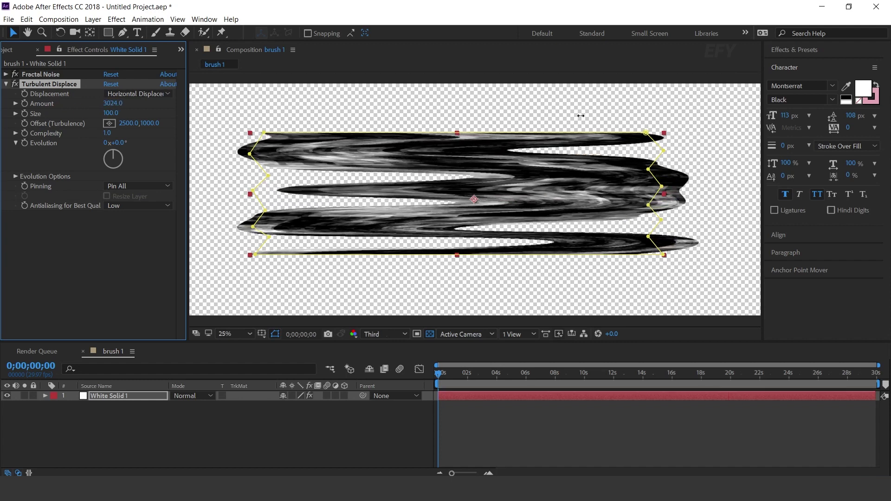
pyautogui.moveTo(108, 113); pyautogui.dragTo(54, 117)
pyautogui.click(112, 103)
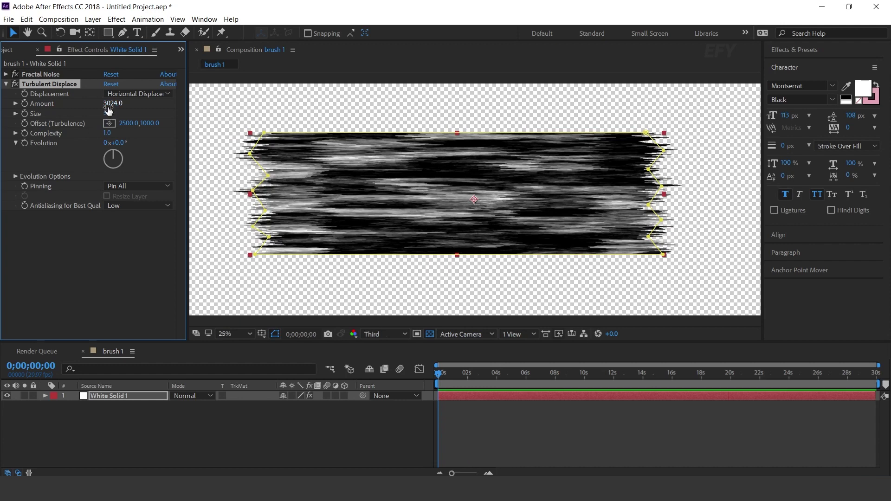
pyautogui.write('10000')
pyautogui.press('Return')
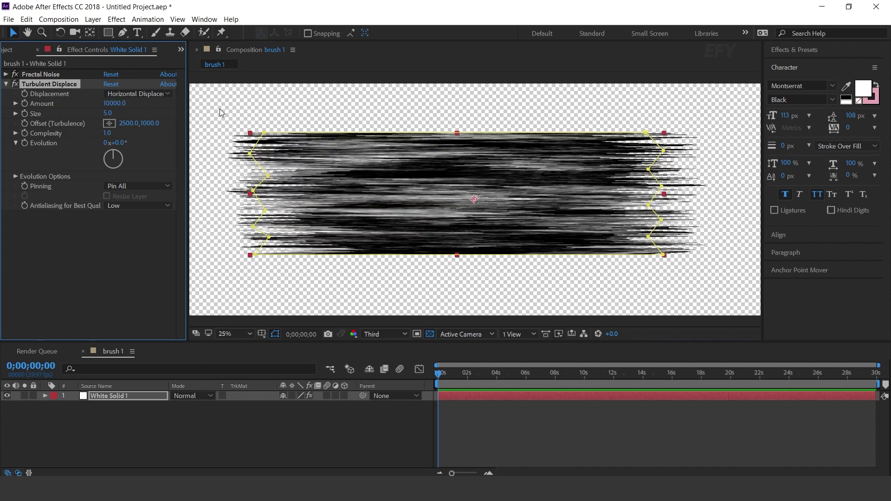
# - Set the Turbulent Displace complexity to 10 and its evolution to 215°
pyautogui.click(107, 132)
pyautogui.write('10')
pyautogui.press('Return')
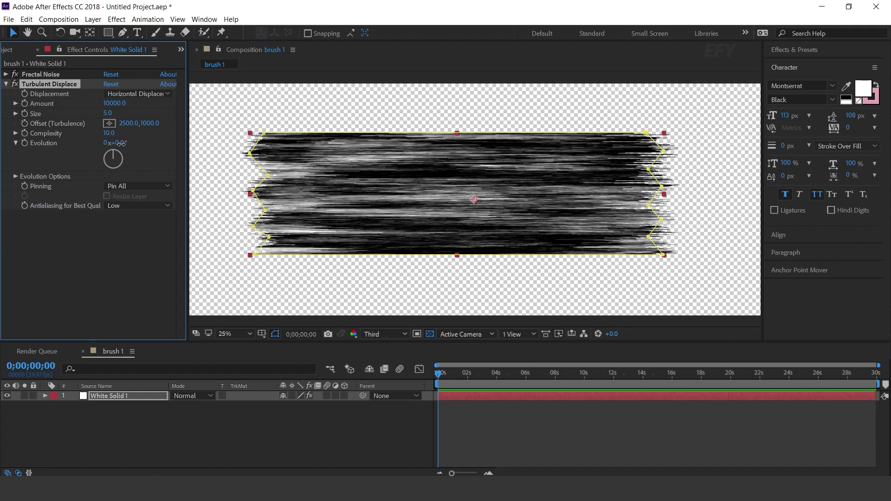
pyautogui.moveTo(117, 143); pyautogui.dragTo(244, 142)
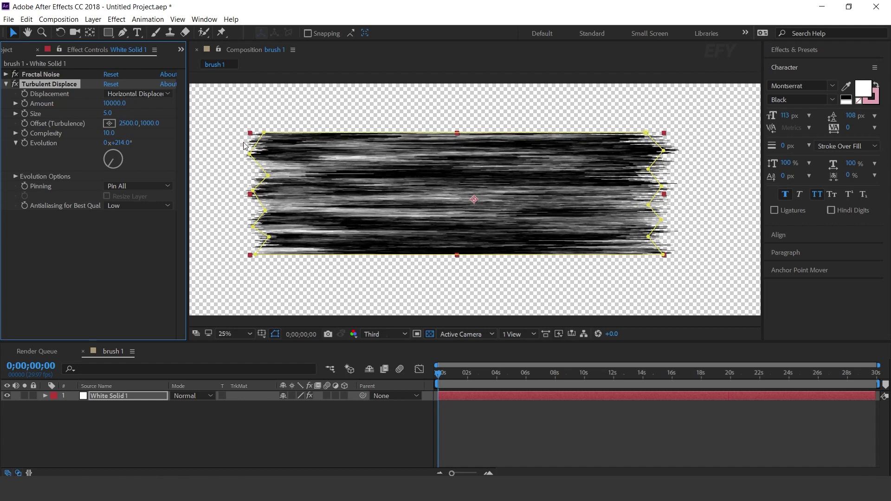
pyautogui.click(128, 145)
pyautogui.write('215')
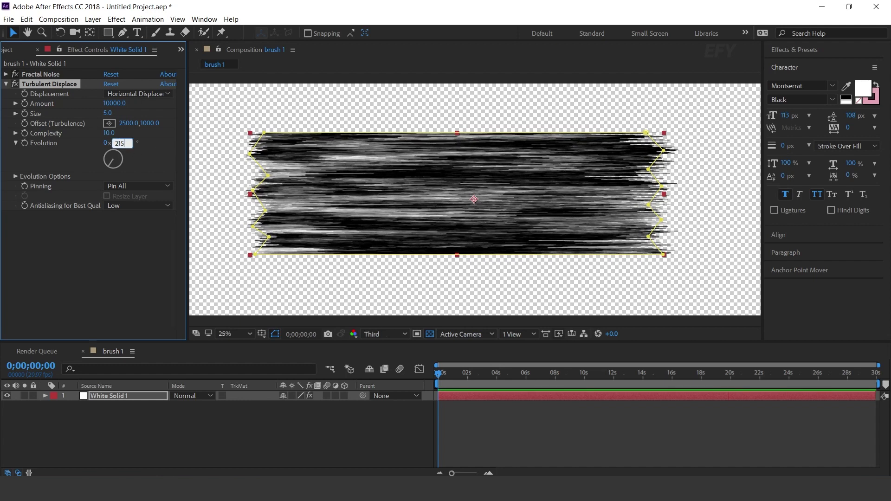
pyautogui.press('Return')
# - Apply the Transform effect to the white solid
pyautogui.click(122, 396)
pyautogui.hotkey('ctrl', 'space')
pyautogui.write('tra')
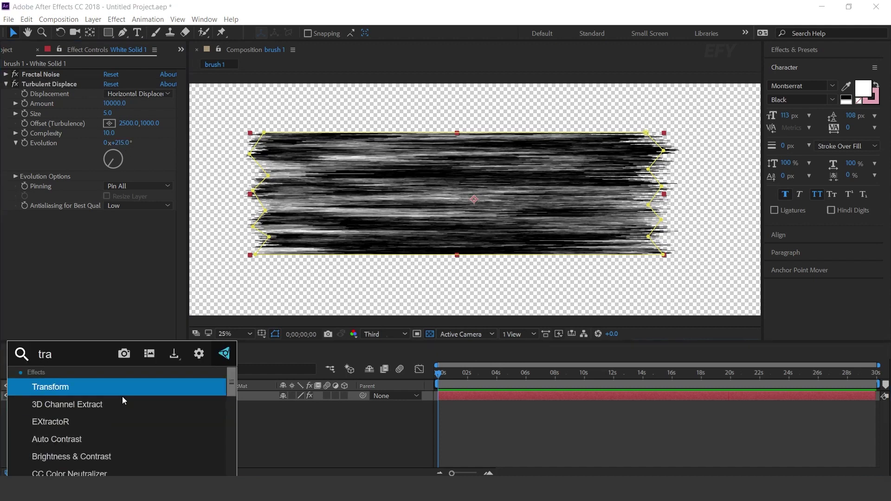
pyautogui.press('Return')
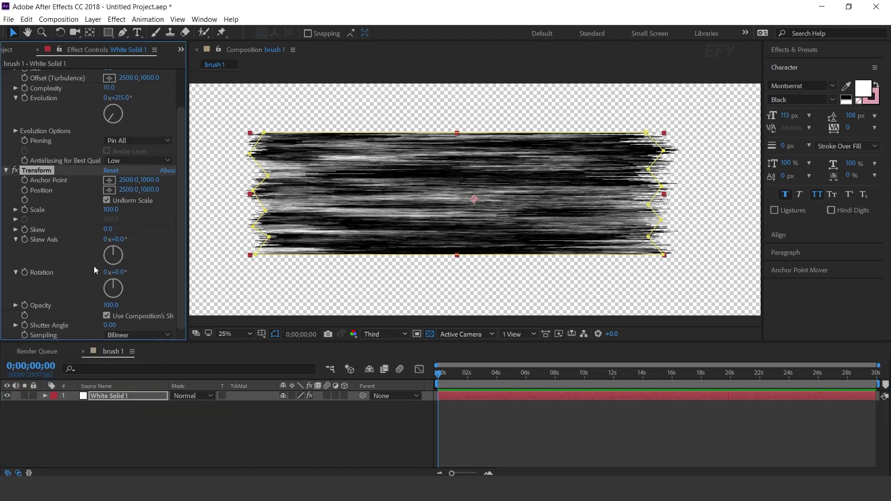
# - Set the Transform effect's skew to 25 and skew axis to 90°, and collapse the Transform and Turbulent Displace settings
pyautogui.moveTo(107, 229); pyautogui.dragTo(118, 230)
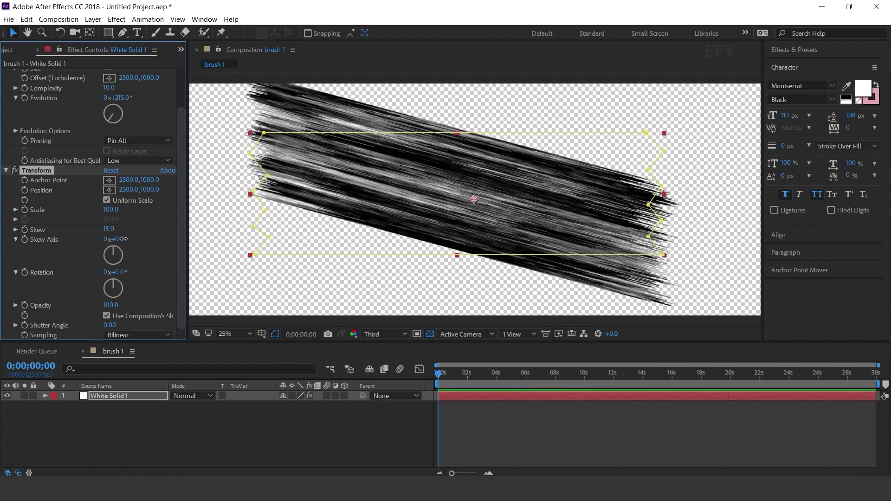
pyautogui.click(118, 239)
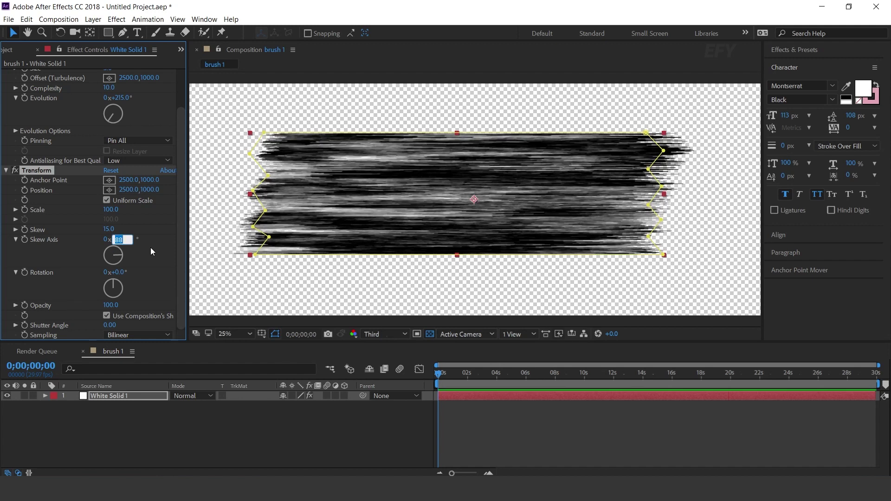
pyautogui.write('90')
pyautogui.press('Return')
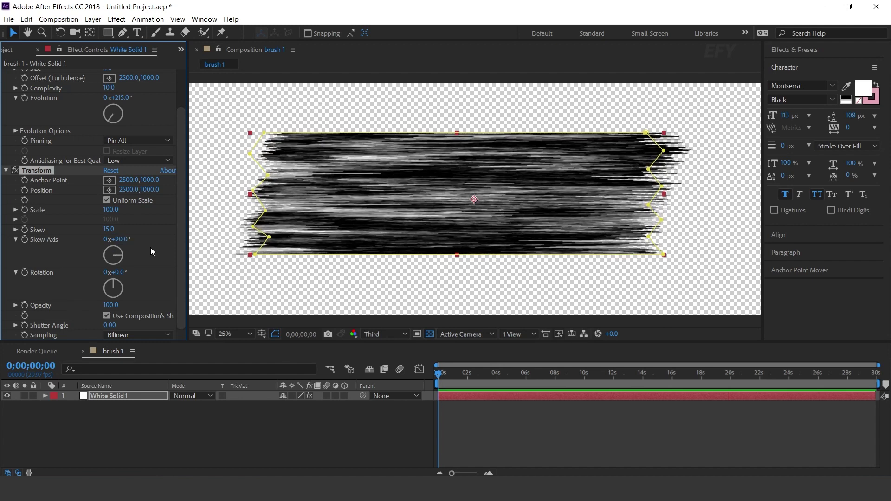
pyautogui.click(16, 170)
pyautogui.click(15, 170)
pyautogui.moveTo(110, 231); pyautogui.dragTo(107, 233)
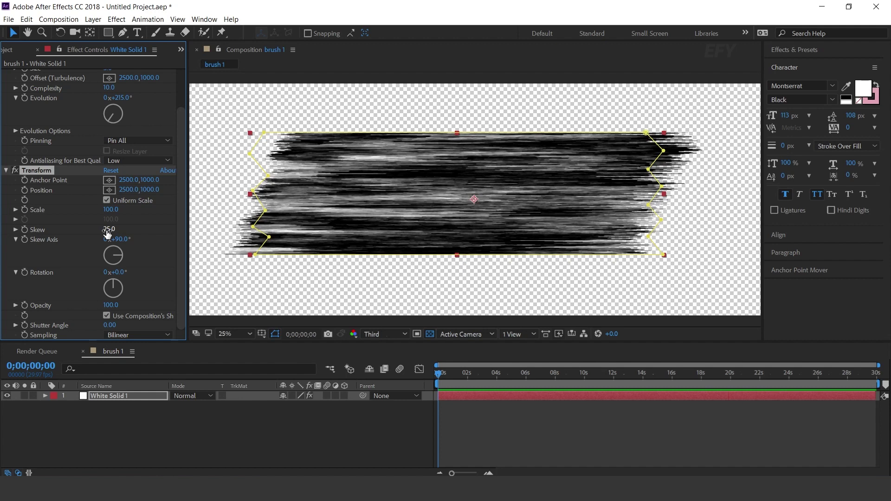
pyautogui.click(6, 170)
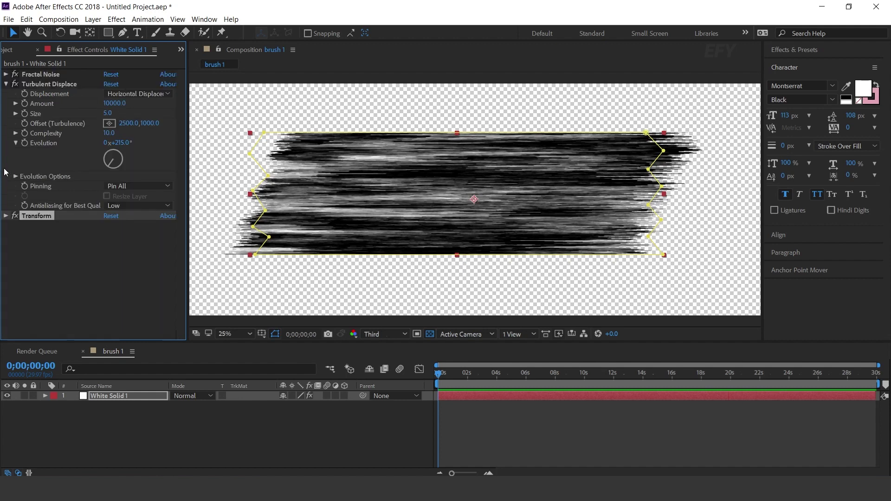
pyautogui.click(6, 84)
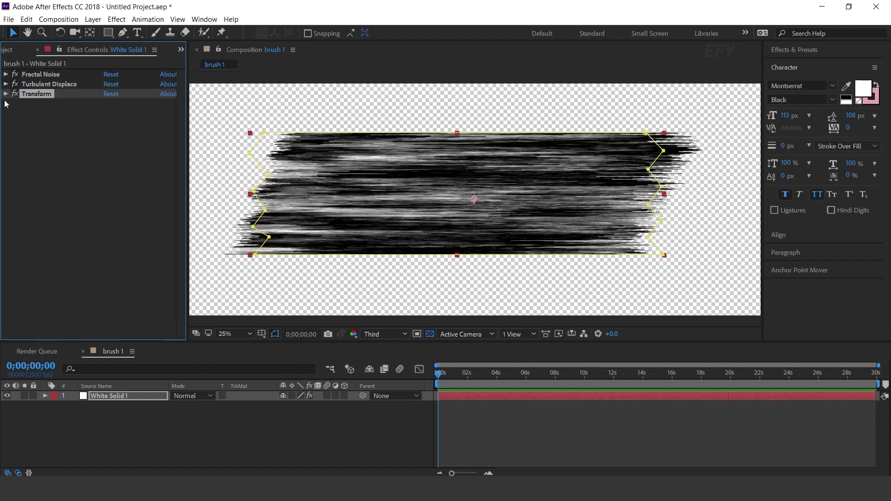
# - Apply the Roughen Edges effect to the white solid
pyautogui.click(120, 396)
pyautogui.hotkey('ctrl', 'space')
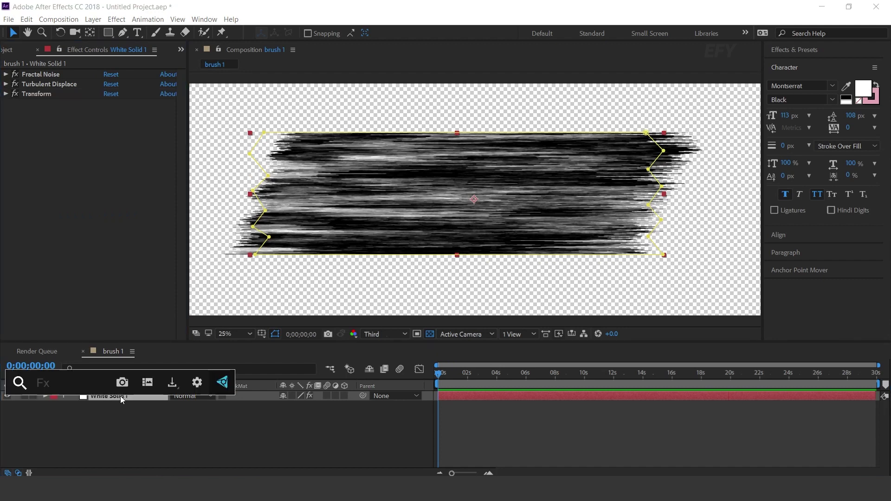
pyautogui.write('rou')
pyautogui.press('Return')
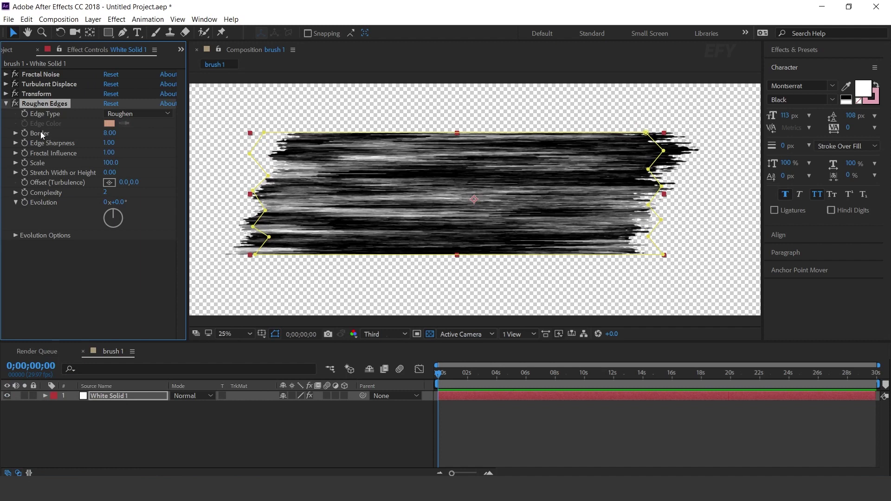
# - Set the Roughen Edges border, scale and complexity each to 10
pyautogui.click(109, 134)
pyautogui.write('10')
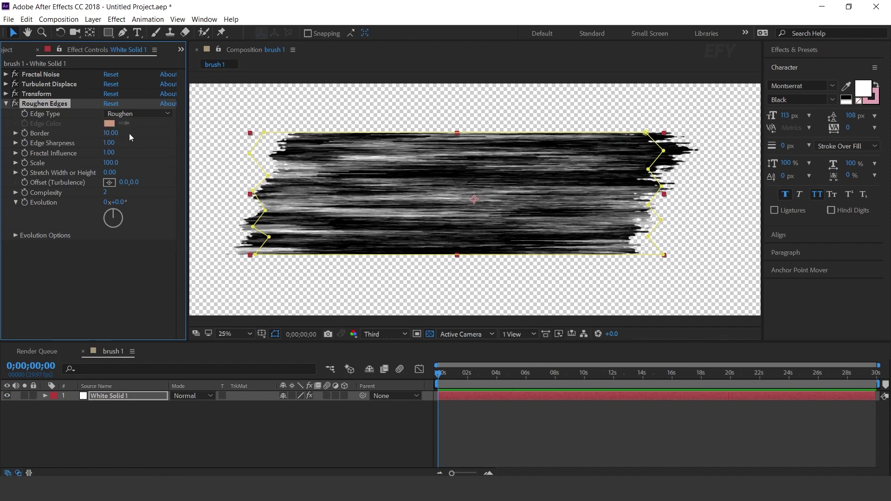
pyautogui.click(110, 162)
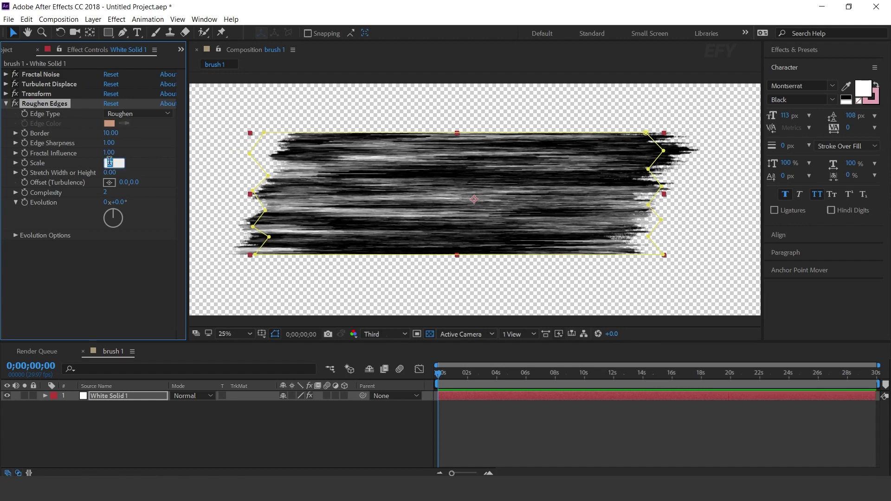
pyautogui.press('Return')
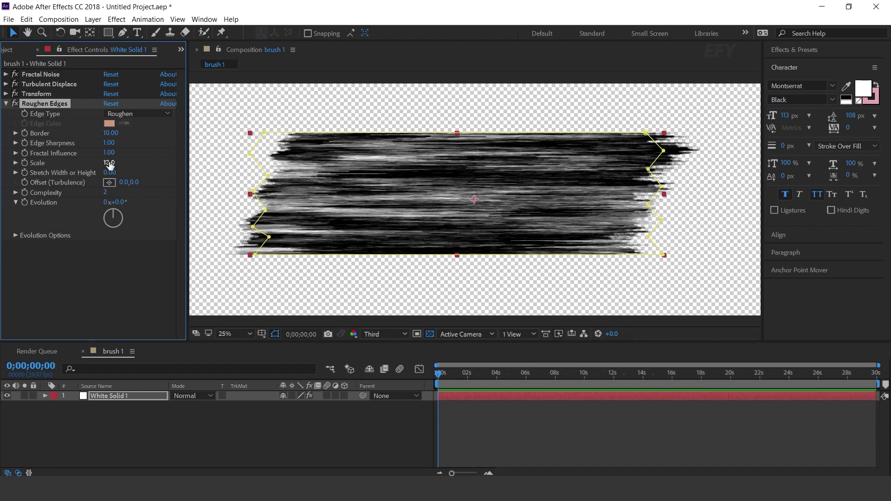
pyautogui.moveTo(106, 196); pyautogui.dragTo(126, 192)
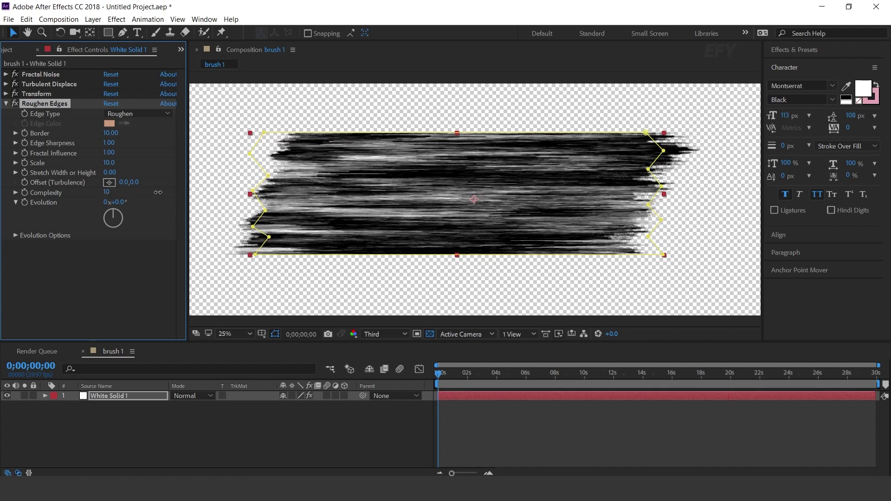
# - Switch Roughen Edges off and on repeatedly to compare the brush edges with and without the effect
pyautogui.click(16, 104)
pyautogui.click(16, 104)
pyautogui.click(16, 104)
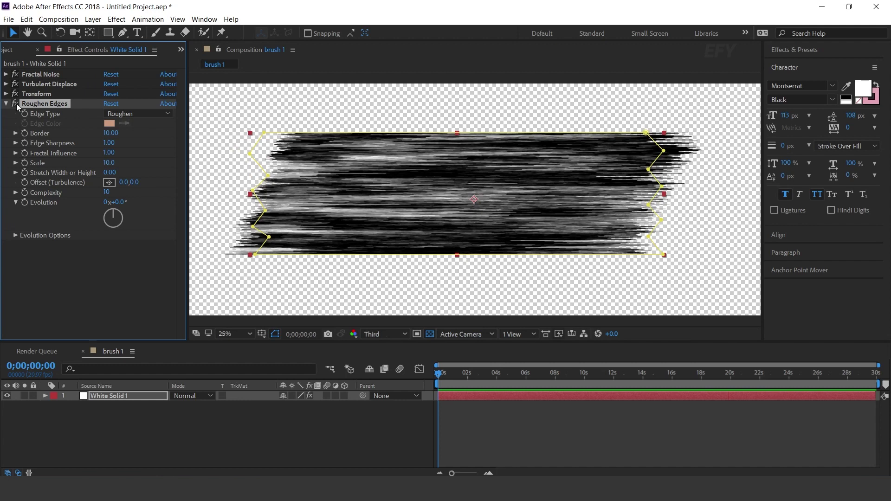
pyautogui.click(16, 104)
pyautogui.click(15, 104)
pyautogui.click(15, 104)
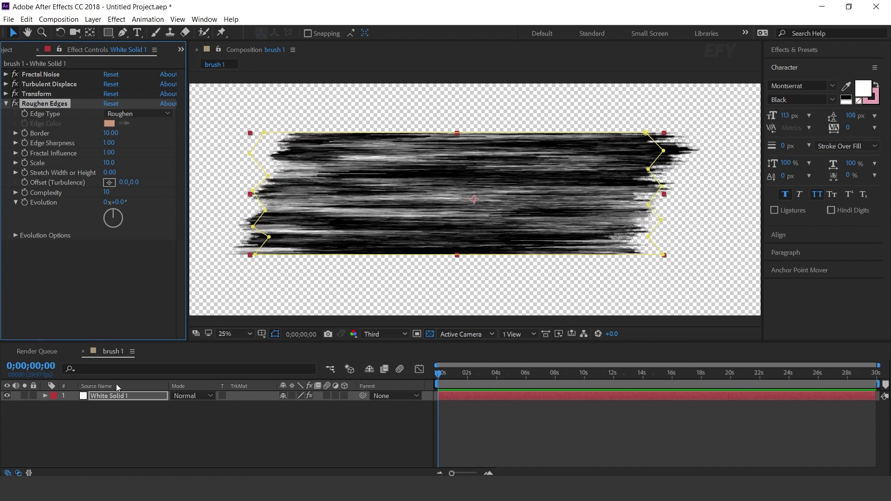
# - Apply the Warp effect to the white solid
pyautogui.click(124, 397)
pyautogui.hotkey('ctrl', 'space')
pyautogui.write('wr')
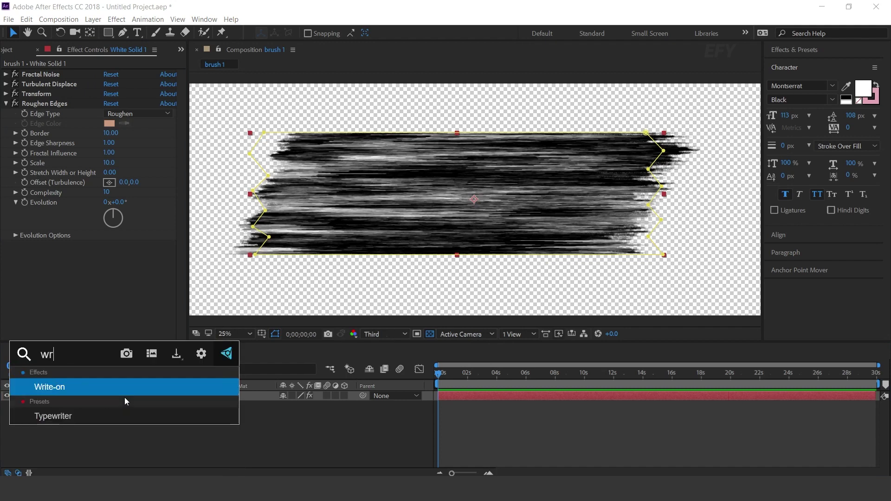
pyautogui.press('BackSpace')
pyautogui.press('Up')
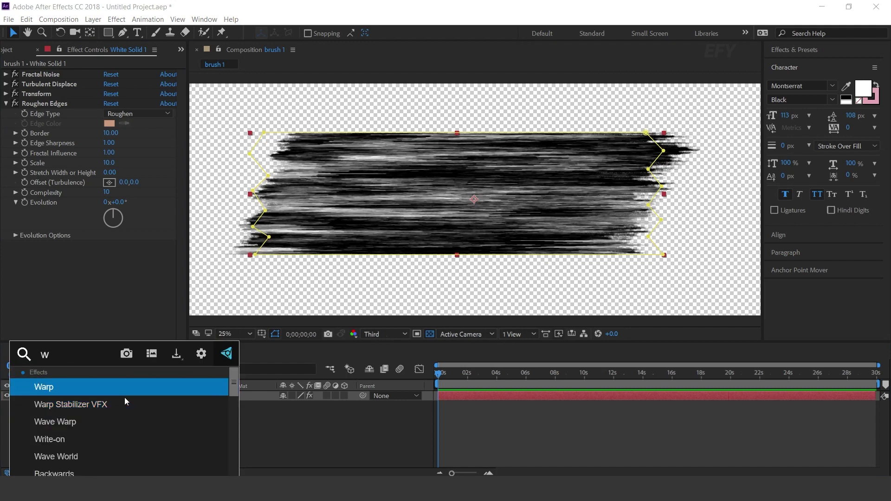
pyautogui.press('Return')
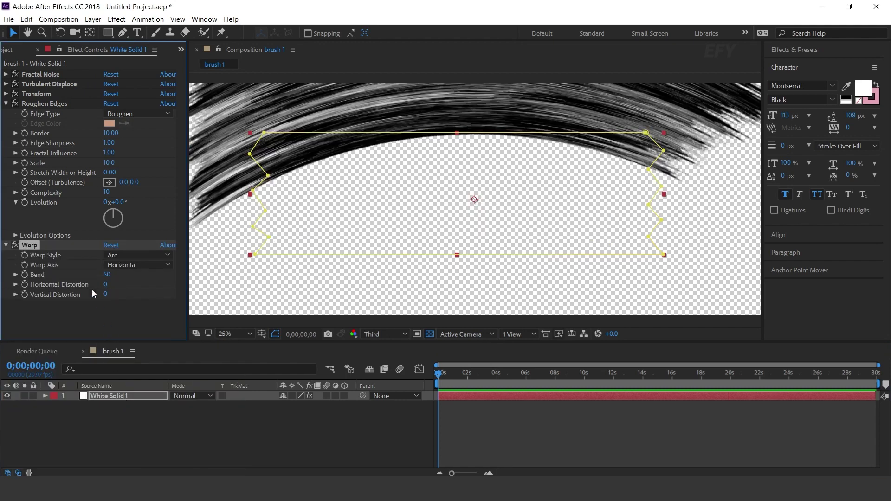
# - Set the Warp style to Wave and the bend to -15
pyautogui.click(139, 256)
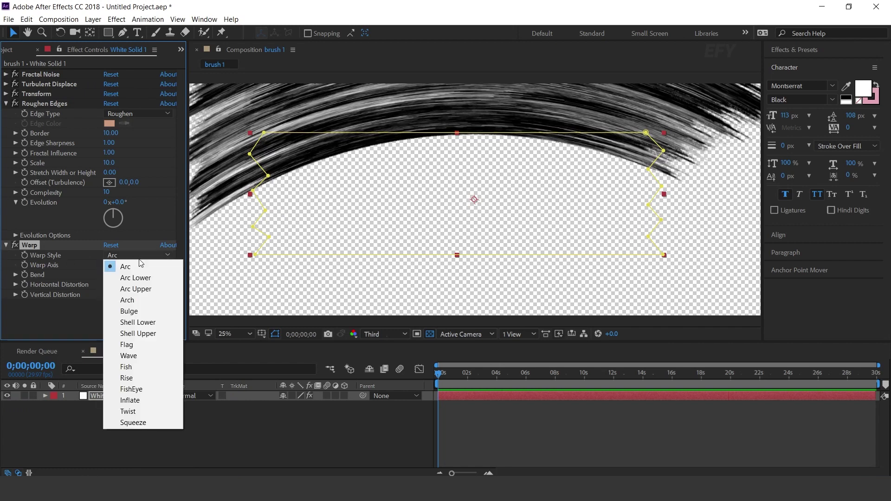
pyautogui.click(127, 361)
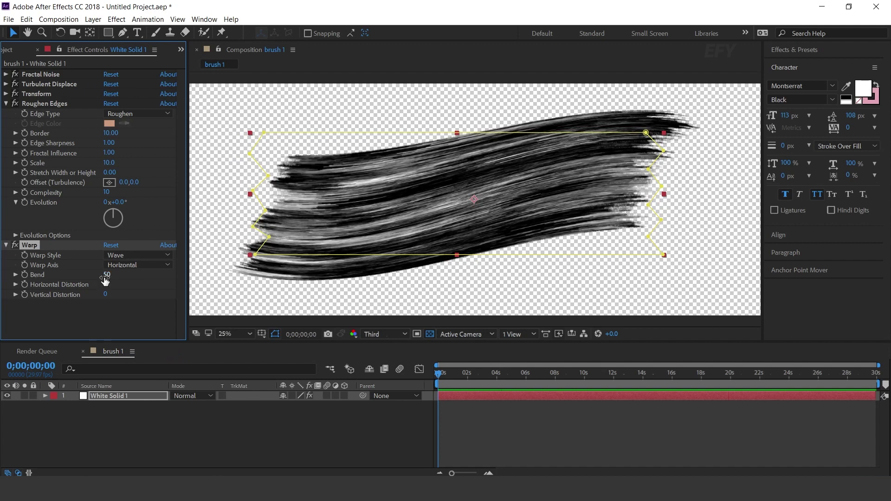
pyautogui.moveTo(106, 276)
pyautogui.mouseDown()
pyautogui.moveTo(56, 284)
pyautogui.moveTo(65, 284)
pyautogui.mouseUp()
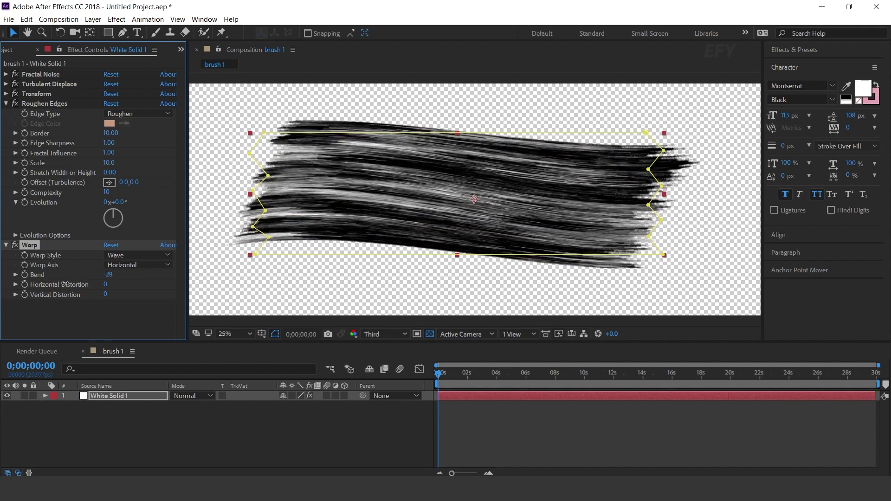
pyautogui.click(108, 274)
pyautogui.write('-')
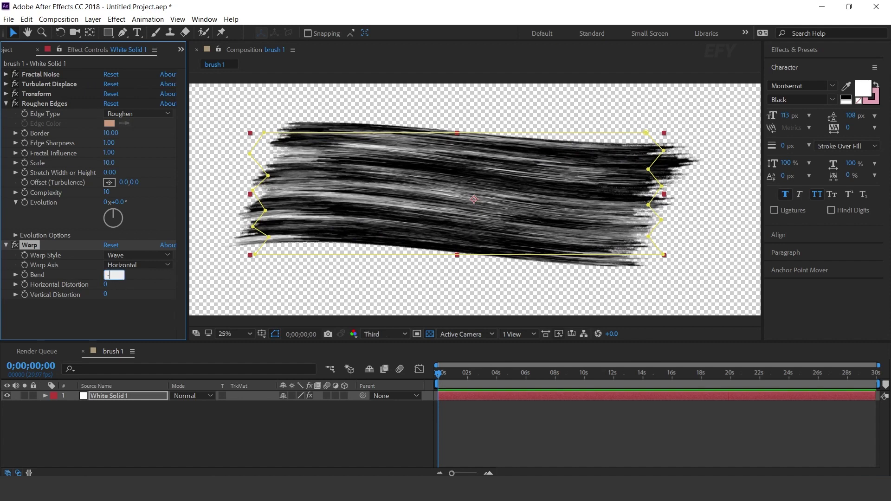
pyautogui.write('20')
pyautogui.press('Return')
pyautogui.moveTo(107, 274); pyautogui.dragTo(110, 274)
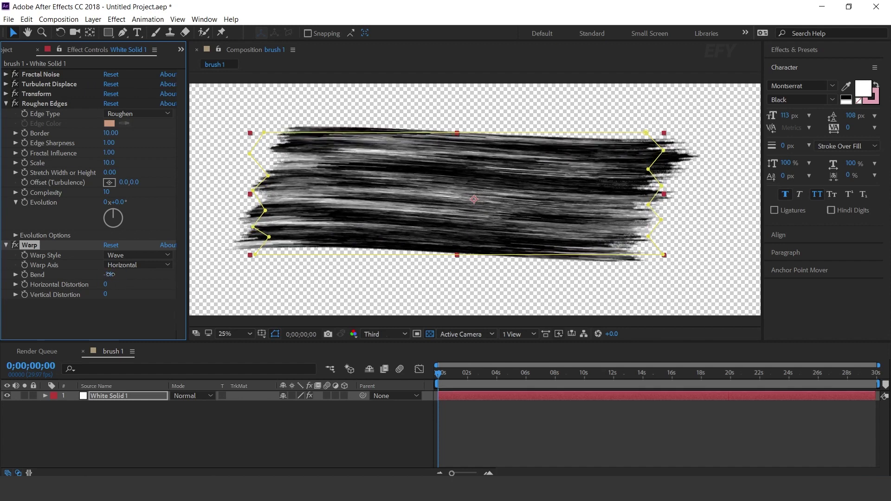
pyautogui.click(112, 276)
pyautogui.write('-15')
pyautogui.press('Return')
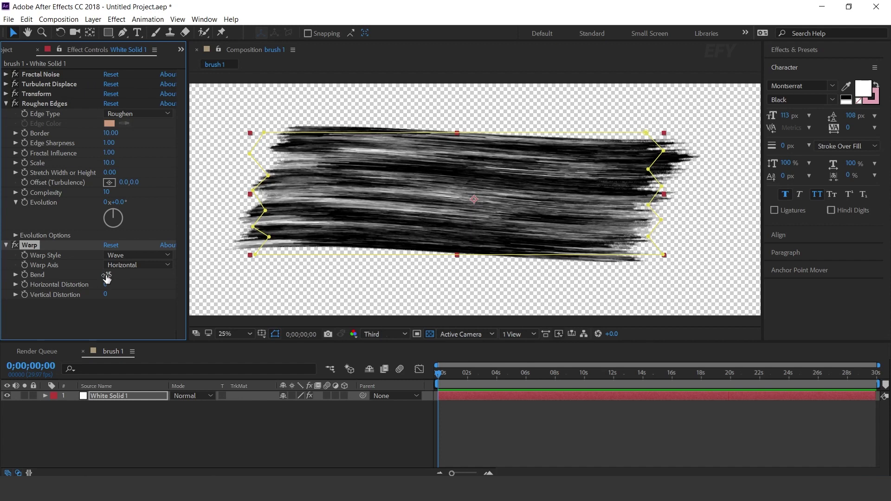
pyautogui.click(152, 311)
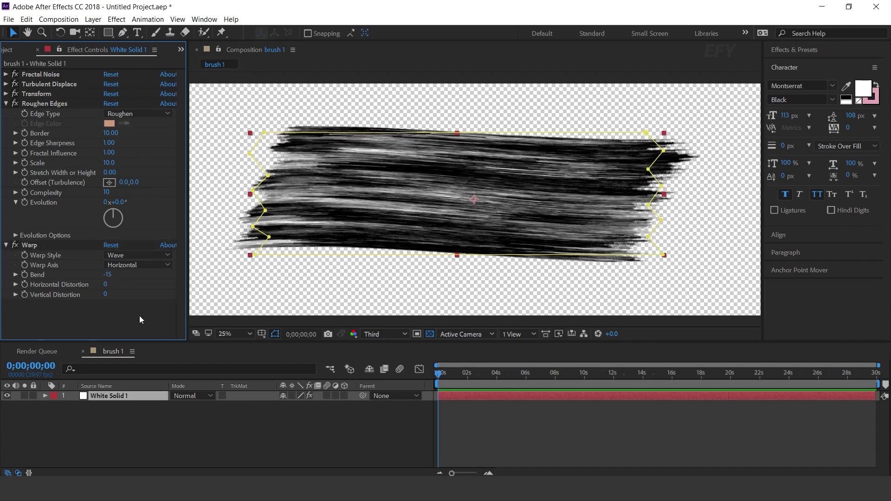
# - Apply the Tritone effect to the white solid
pyautogui.click(127, 395)
pyautogui.hotkey('ctrl', 'space')
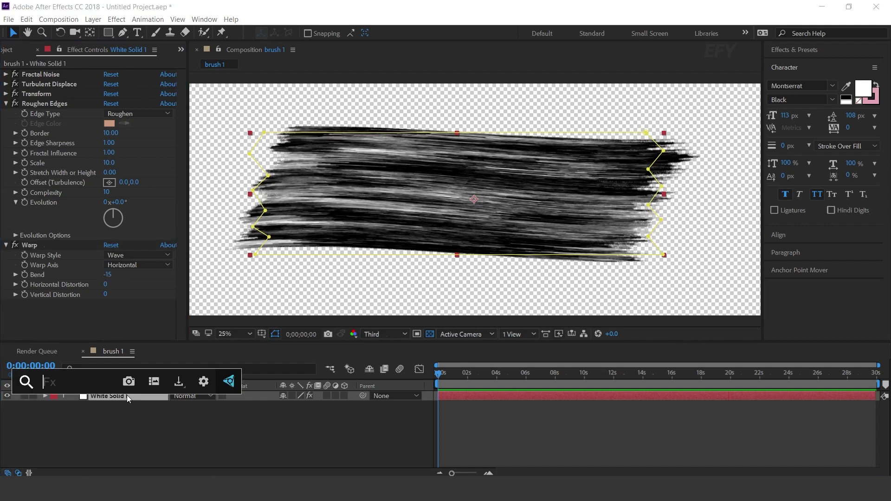
pyautogui.write('tri')
pyautogui.hotkey('ctrl', 'alt', 'shift', 'e')
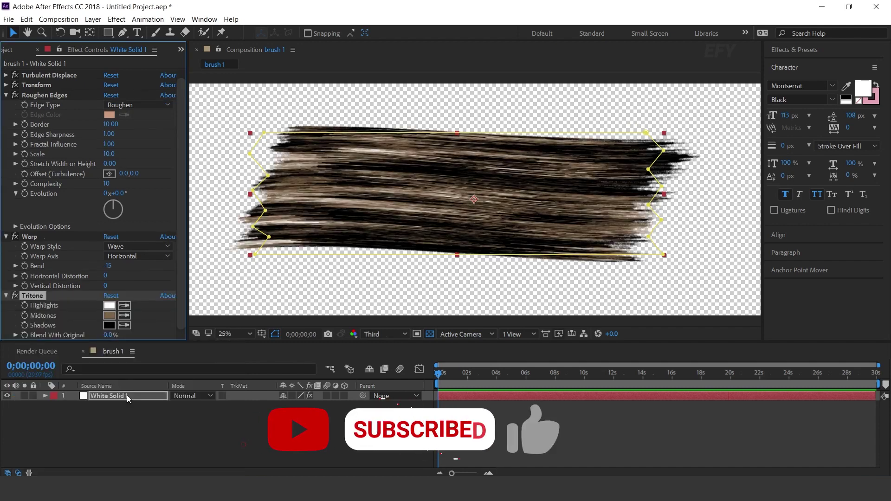
# - Set the Tritone Highlights color to dark gray 3B3B3B
pyautogui.click(111, 307)
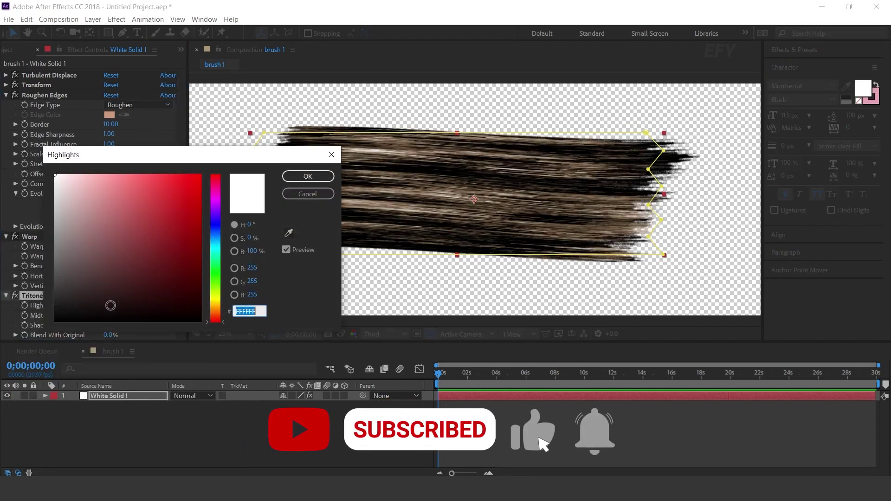
pyautogui.moveTo(109, 305); pyautogui.dragTo(53, 287)
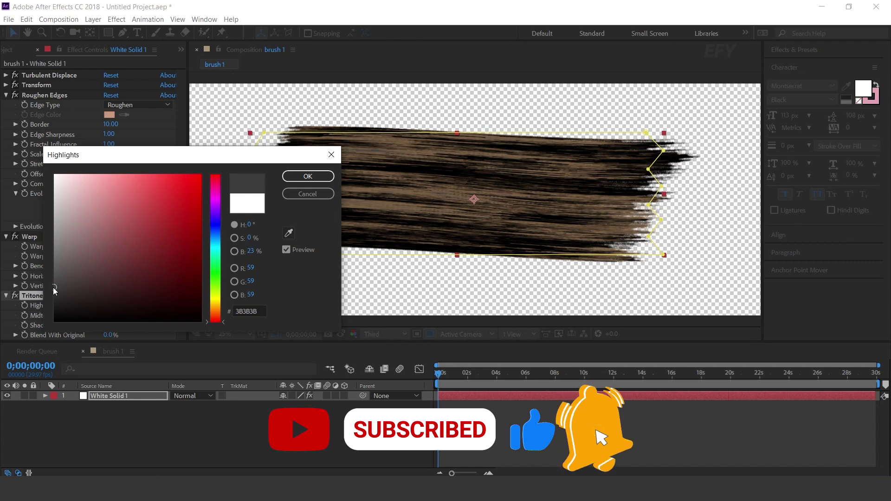
pyautogui.click(308, 176)
# - Set the Tritone Midtones color to near-black 1B1B1B and keep the Shadows color at black
pyautogui.click(109, 315)
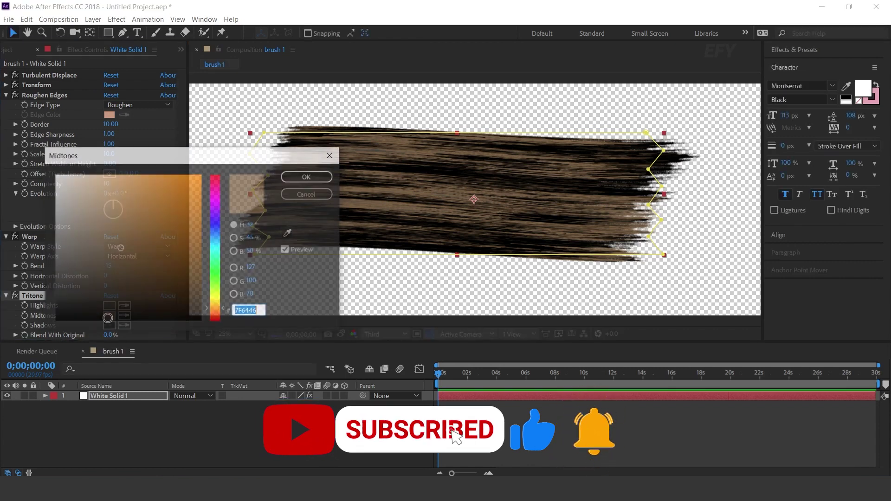
pyautogui.moveTo(56, 299); pyautogui.dragTo(53, 305)
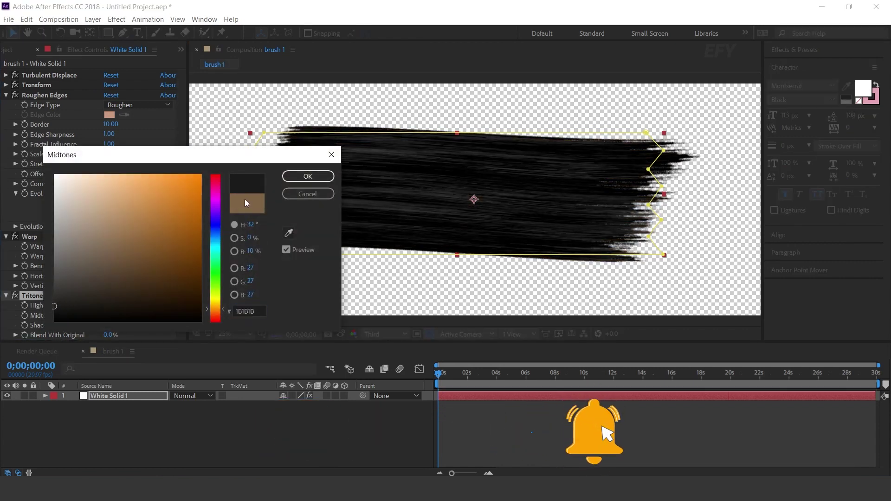
pyautogui.click(307, 176)
pyautogui.click(109, 325)
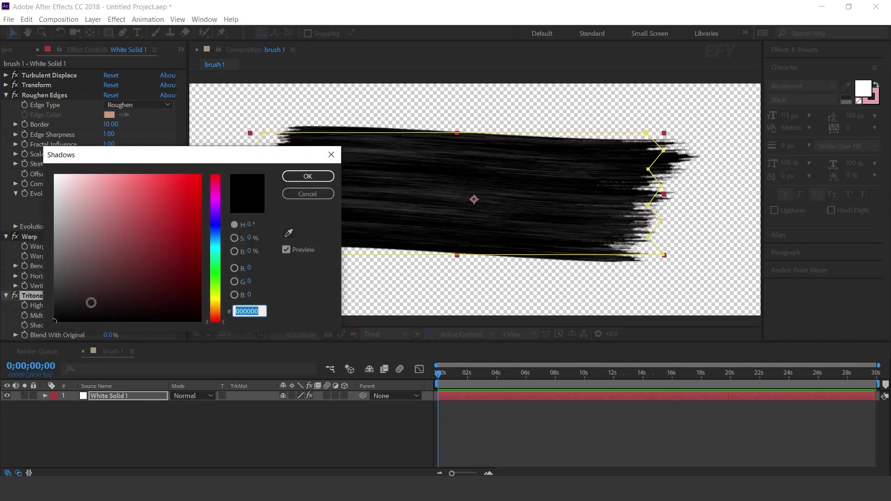
pyautogui.moveTo(54, 308); pyautogui.dragTo(53, 321)
pyautogui.click(307, 177)
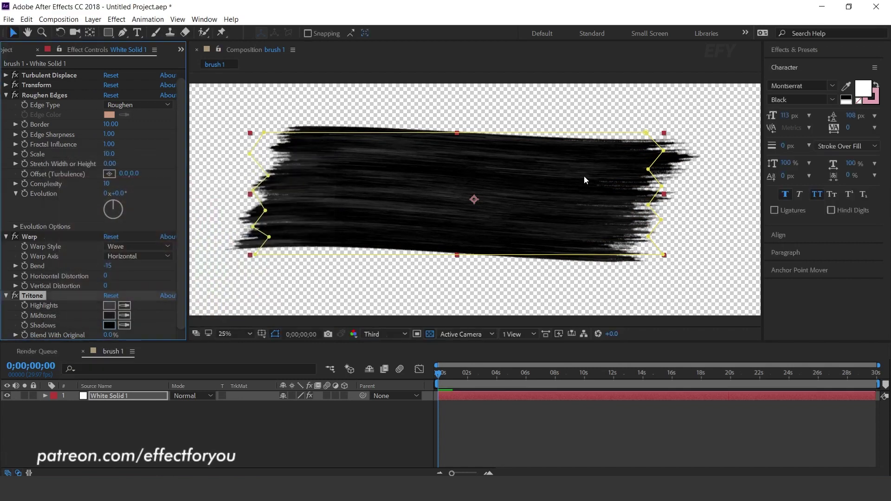
# - Apply the CC Vector Blur effect to the white solid
pyautogui.click(107, 397)
pyautogui.hotkey('ctrl', 'space')
pyautogui.write('cc')
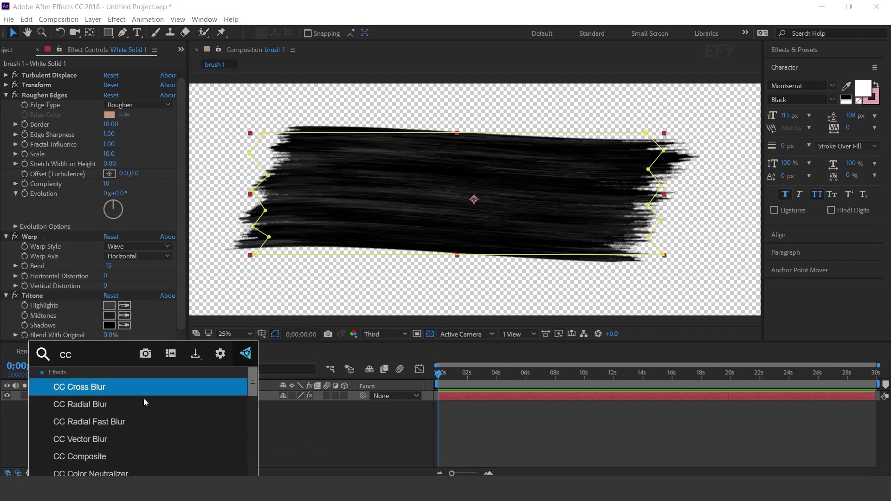
pyautogui.write(' ve')
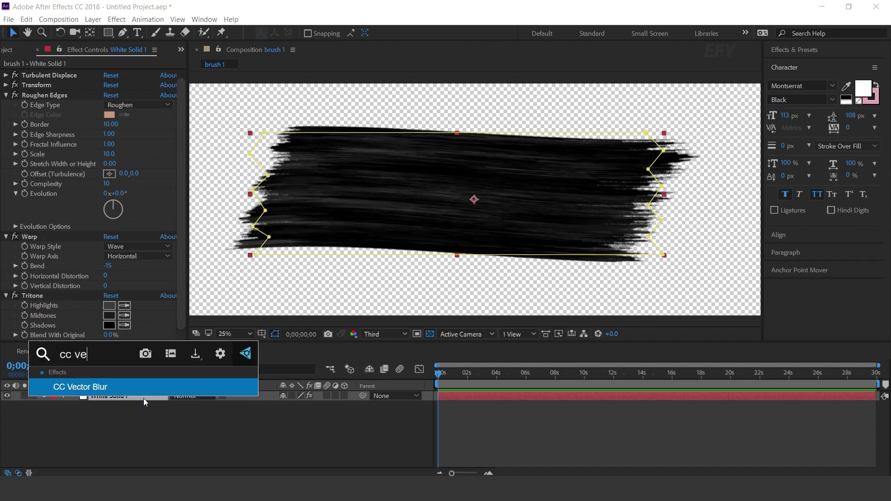
pyautogui.press('Return')
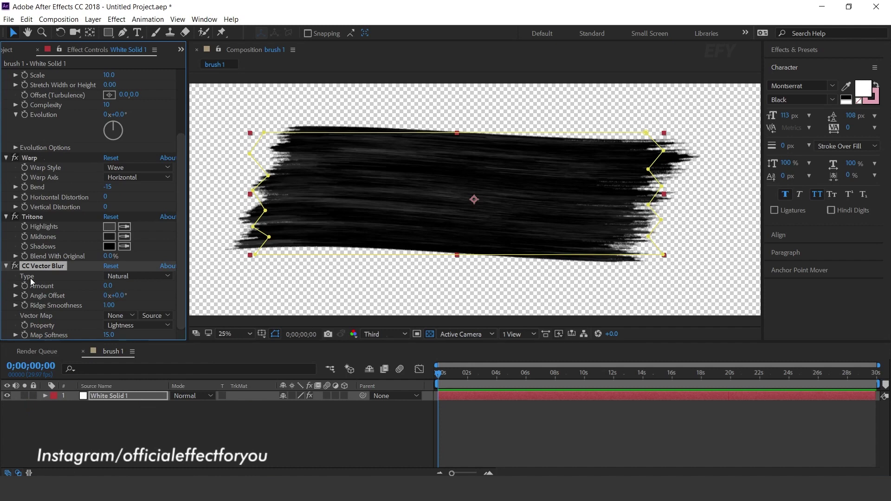
# - Try a CC Vector Blur amount of 500 on the brush stroke
pyautogui.moveTo(108, 288); pyautogui.dragTo(176, 284)
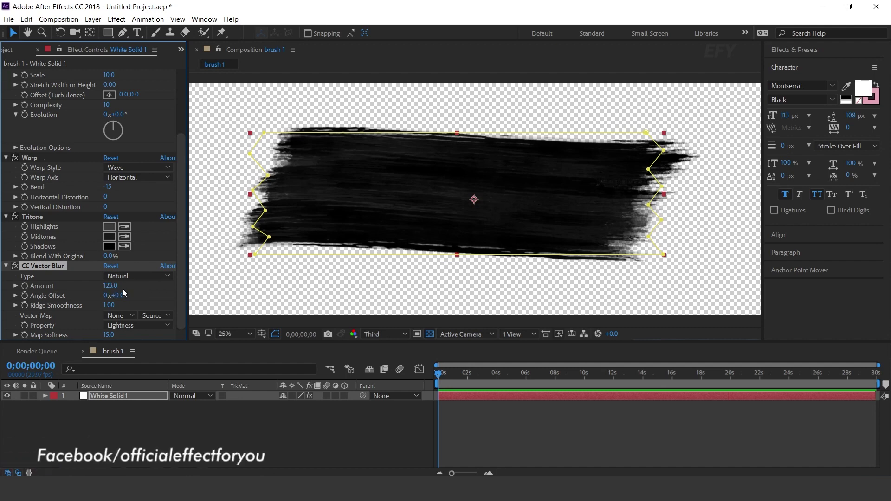
pyautogui.click(111, 286)
pyautogui.write('500')
pyautogui.press('Return')
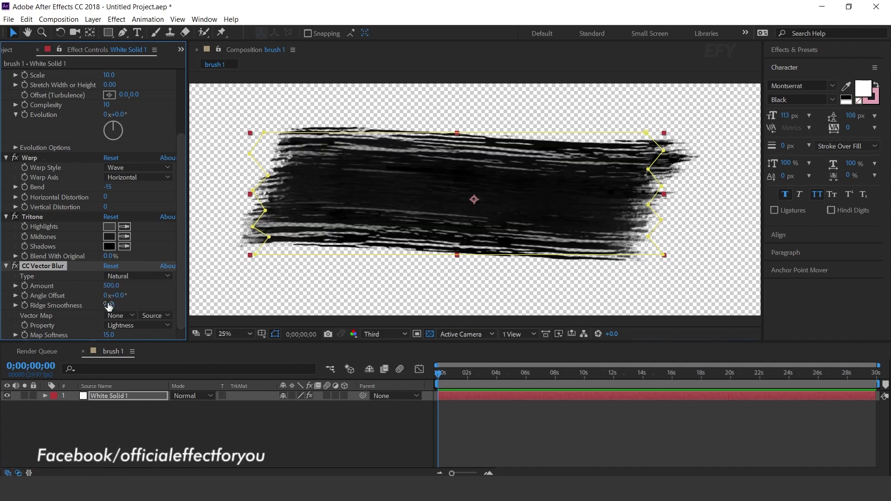
# - Set the CC Vector Blur property to Luminance and its map softness to 10
pyautogui.click(139, 326)
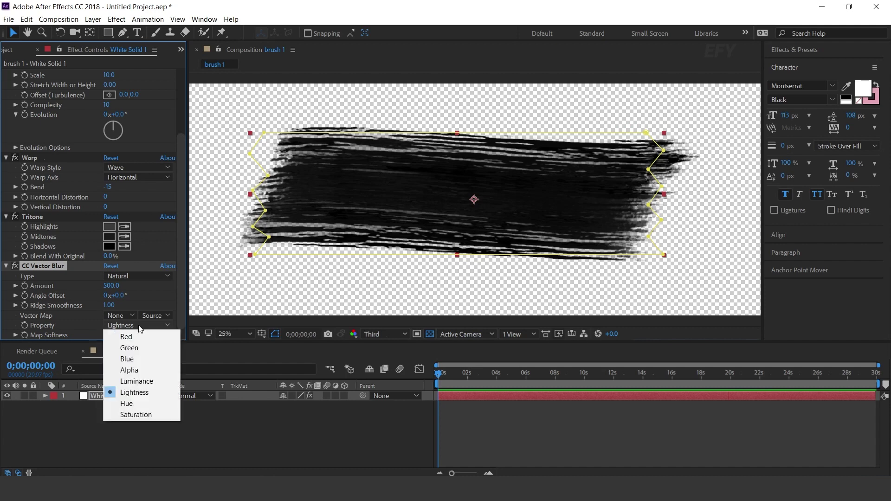
pyautogui.click(144, 381)
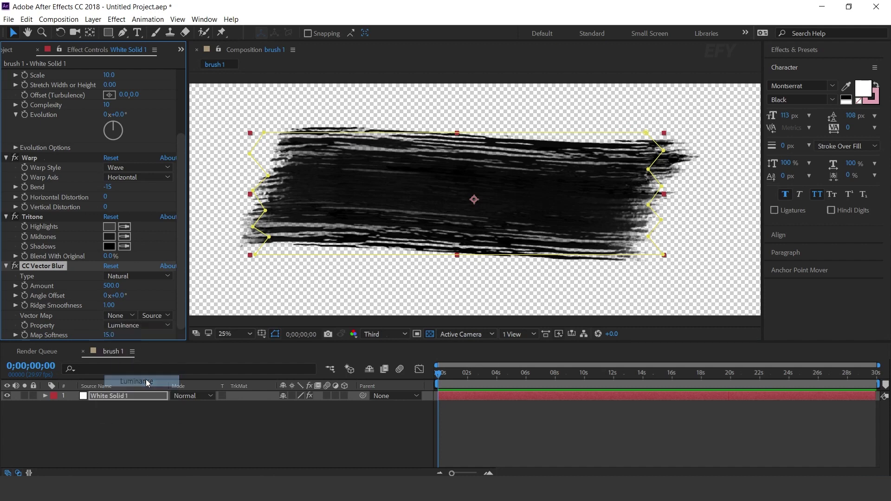
pyautogui.click(109, 335)
pyautogui.press('Return')
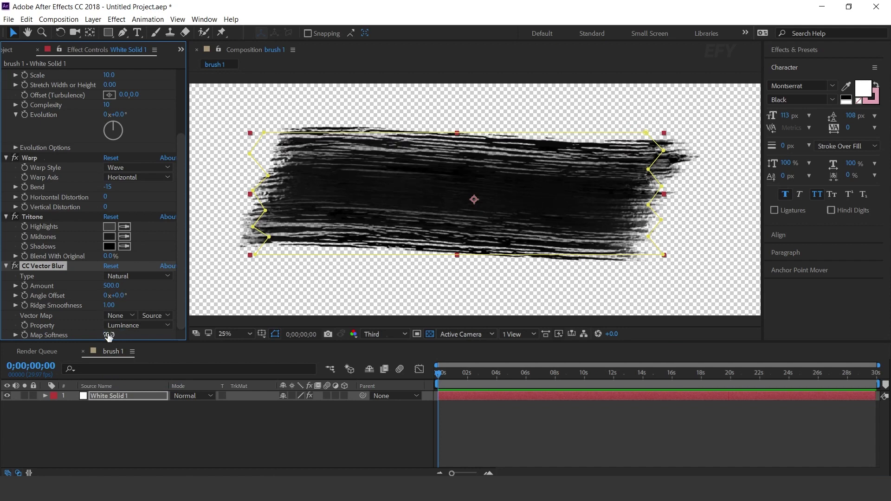
# - Set the CC Vector Blur amount to 150
pyautogui.click(112, 287)
pyautogui.write('150')
pyautogui.press('Return')
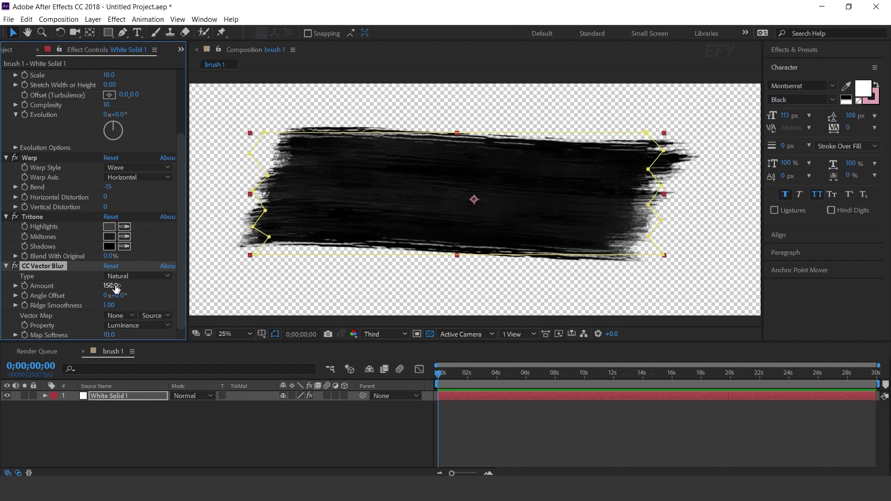
# - Compare the brush stroke with and without CC Vector Blur, and scrub through the start of the timeline
pyautogui.click(14, 266)
pyautogui.click(15, 266)
pyautogui.click(15, 266)
pyautogui.click(15, 266)
pyautogui.click(158, 417)
pyautogui.moveTo(457, 374); pyautogui.dragTo(426, 381)
pyautogui.click(501, 163)
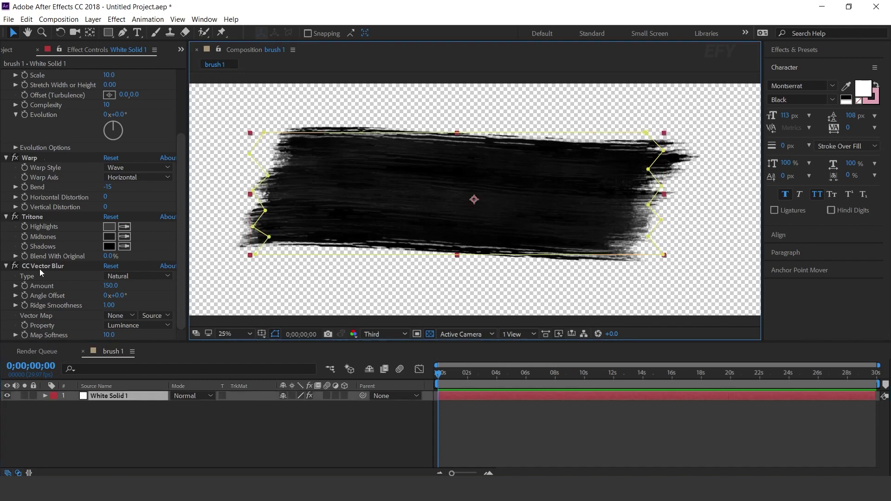
# - Add a keyframe for the Tritone Highlights color at 0;00;00;00 and reveal it in the timeline
pyautogui.click(42, 216)
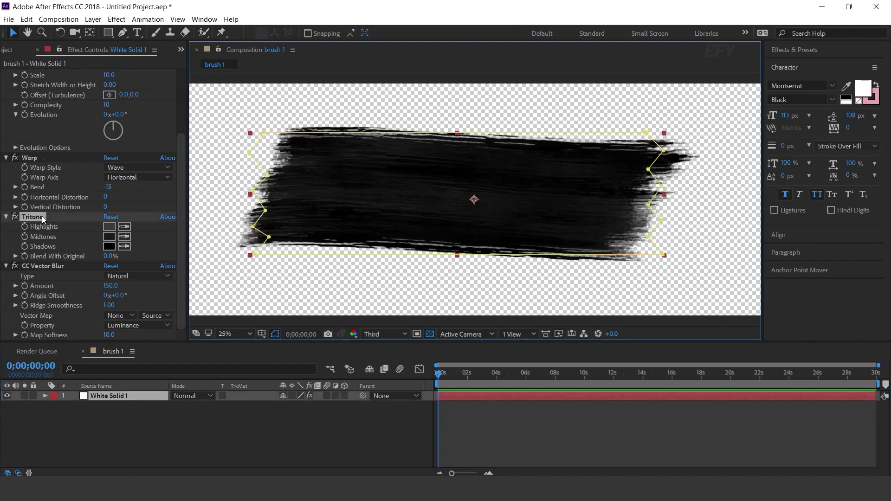
pyautogui.click(440, 376)
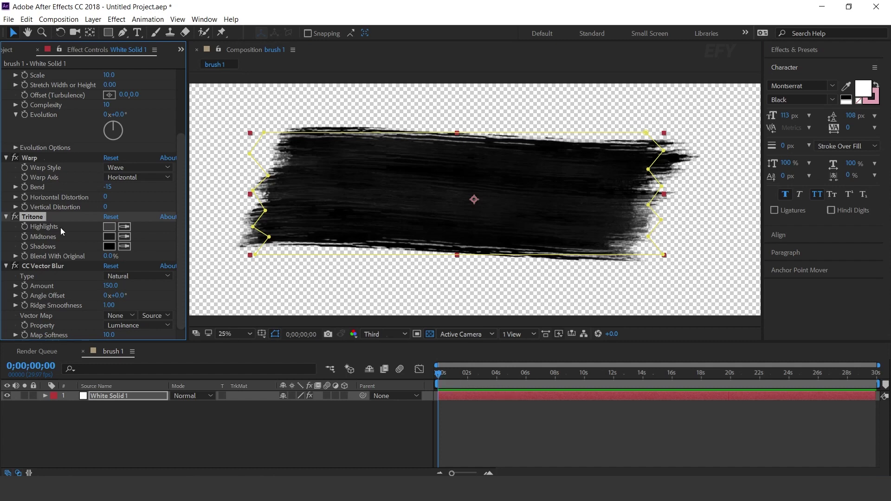
pyautogui.click(25, 228)
pyautogui.press('u')
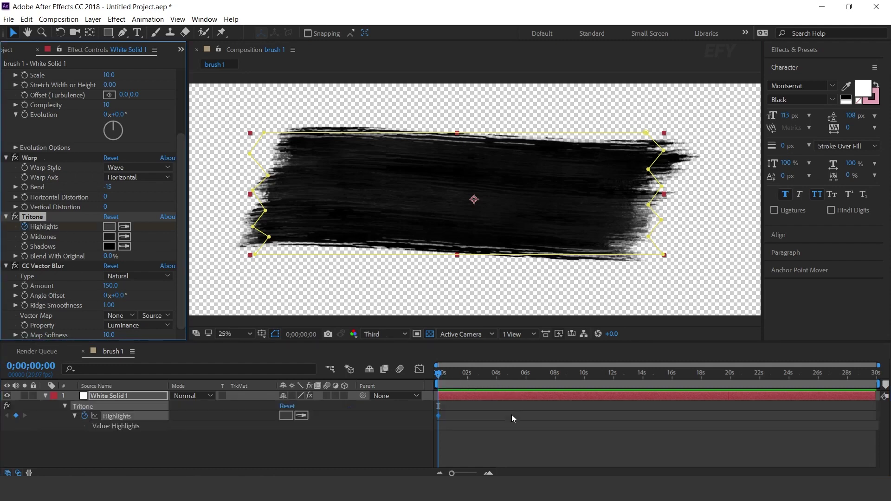
# - Keyframe the Tritone Highlights color to black 000000 at 0;00;00;20
pyautogui.click(488, 473)
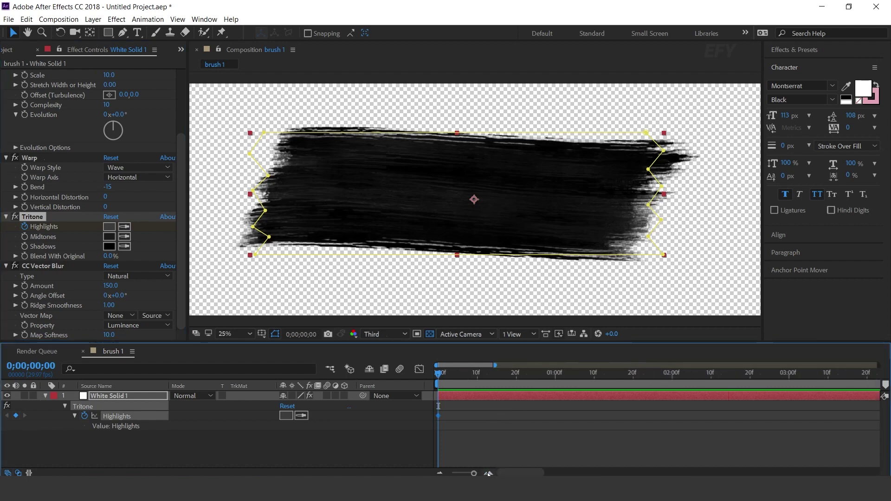
pyautogui.moveTo(438, 374); pyautogui.dragTo(514, 379)
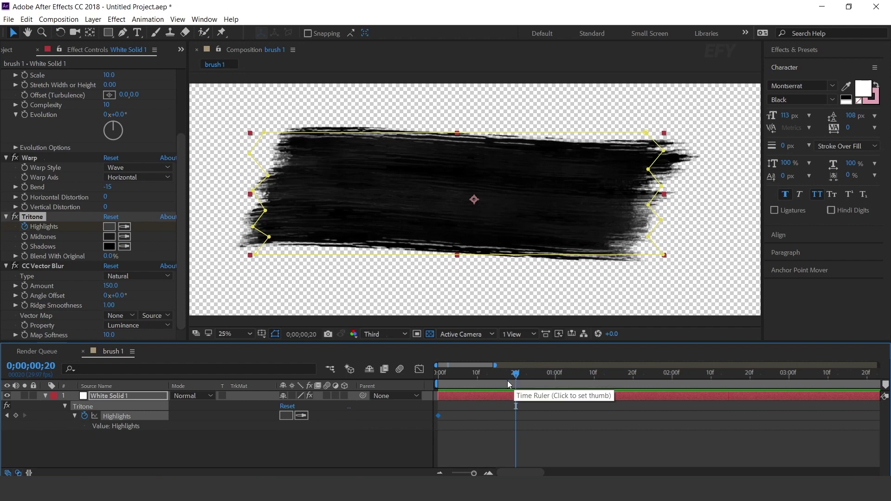
pyautogui.click(109, 227)
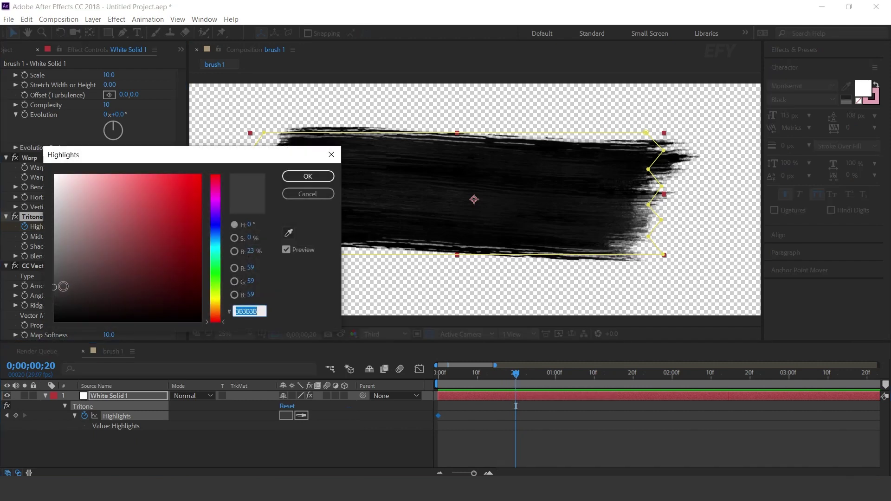
pyautogui.moveTo(58, 288); pyautogui.dragTo(51, 321)
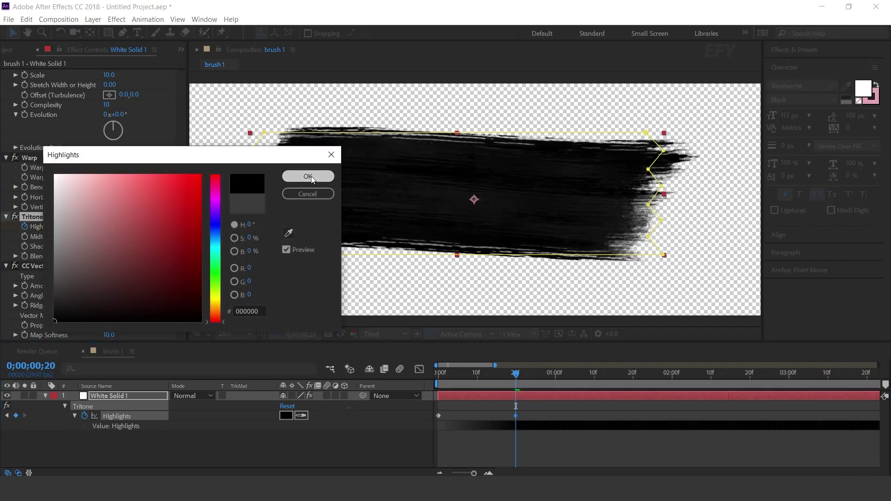
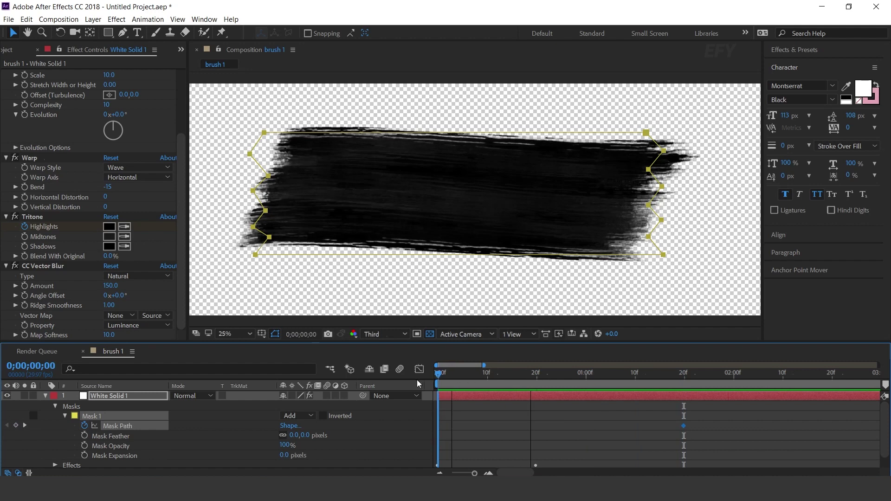
# - At 0;00;00;00, move the right-edge points of Mask 1 over beside its left edge
pyautogui.click(654, 135)
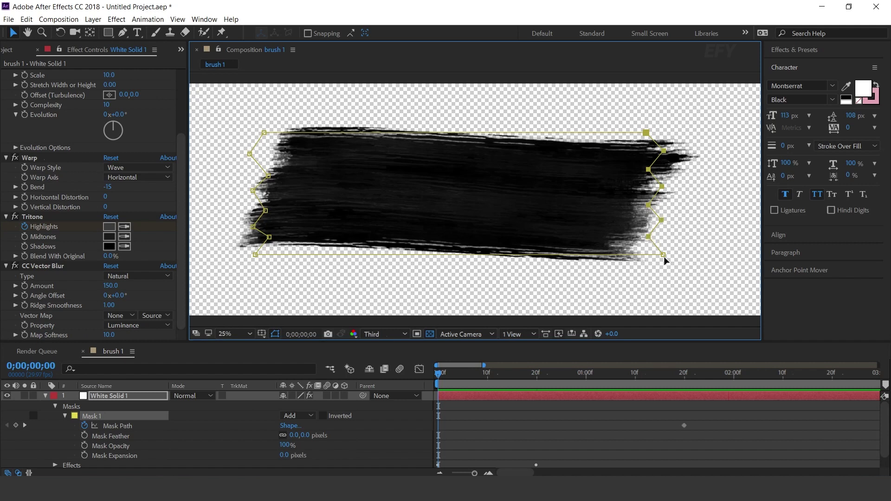
pyautogui.moveTo(642, 259); pyautogui.dragTo(290, 260)
pyautogui.scroll(6, 283, 243)
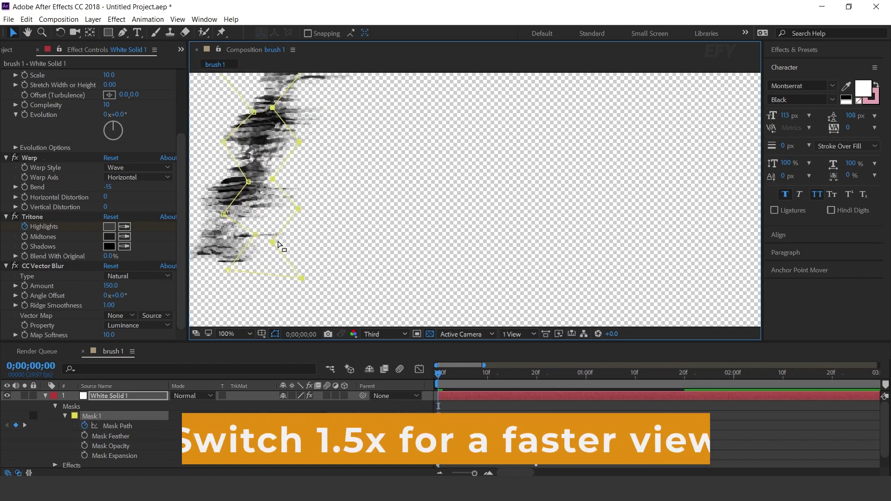
# - Turn off the transparency grid and place each right-edge mask point exactly on its matching left-edge point so the mask is closed up
pyautogui.click(430, 334)
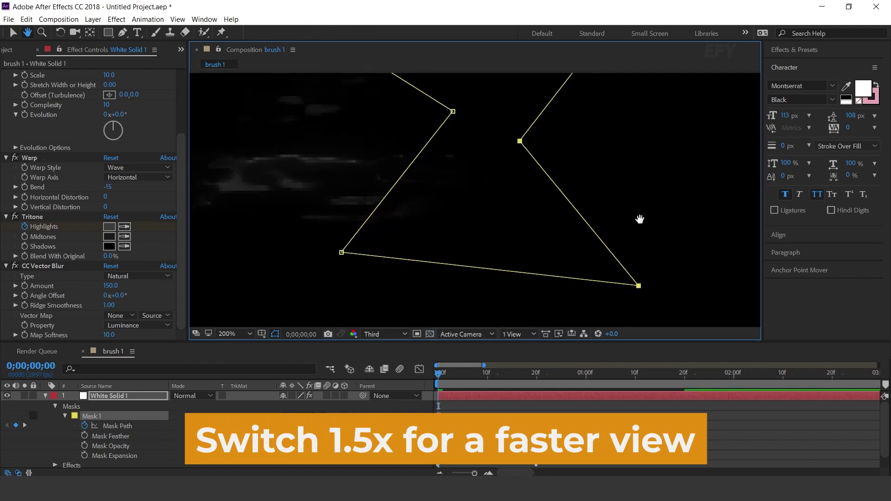
pyautogui.moveTo(654, 308); pyautogui.dragTo(492, 308)
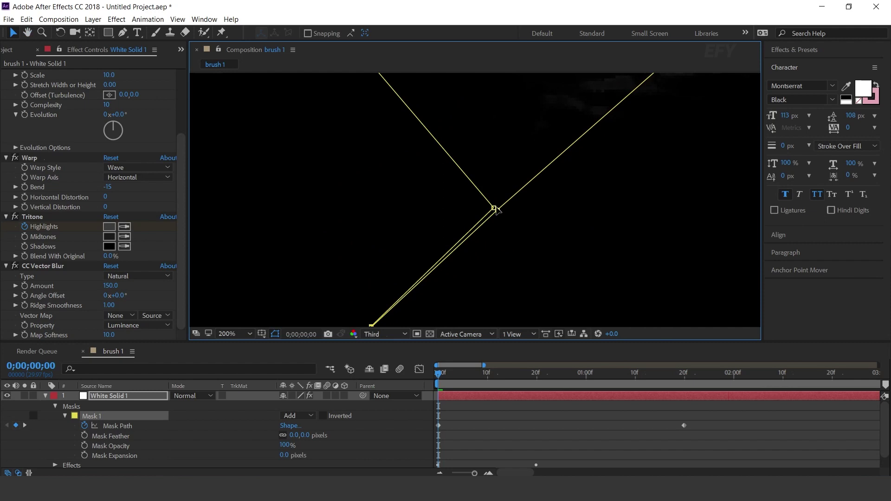
pyautogui.moveTo(476, 158); pyautogui.dragTo(475, 156)
pyautogui.moveTo(475, 201); pyautogui.dragTo(478, 129)
pyautogui.scroll(-8, 506, 154)
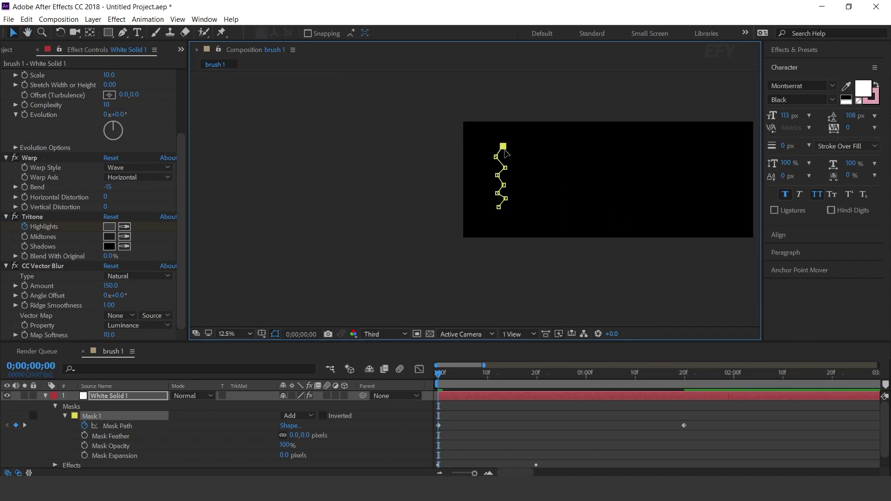
pyautogui.moveTo(561, 277); pyautogui.dragTo(444, 317)
pyautogui.click(586, 449)
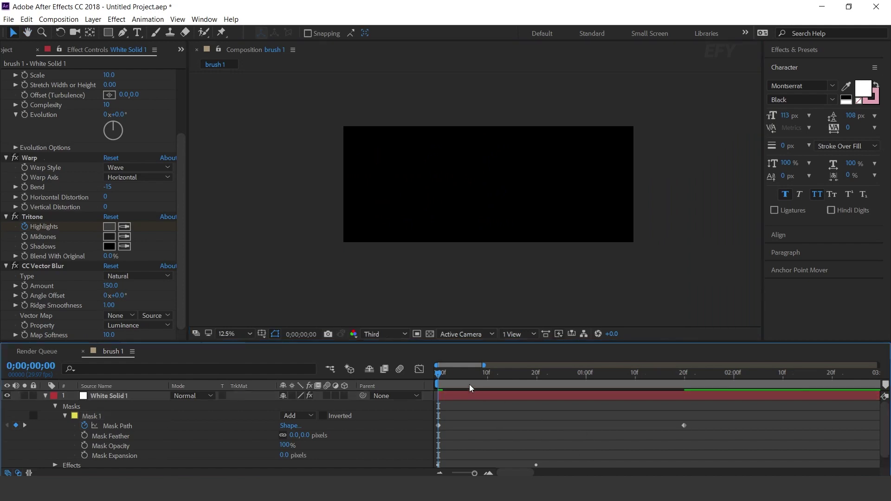
# - Restore the transparency grid and move the second Mask Path keyframe earlier to about 0;00;00;14, previewing the stroke's speed
pyautogui.click(428, 334)
pyautogui.press('space')
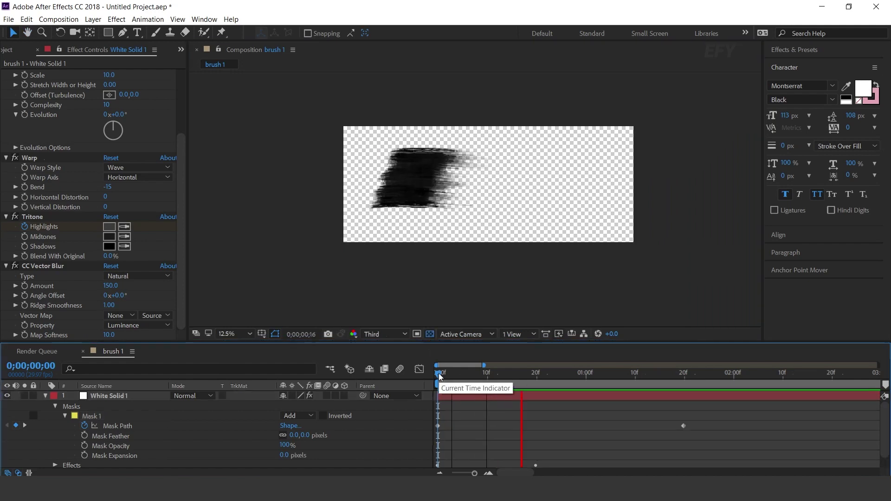
pyautogui.moveTo(684, 425); pyautogui.dragTo(571, 425)
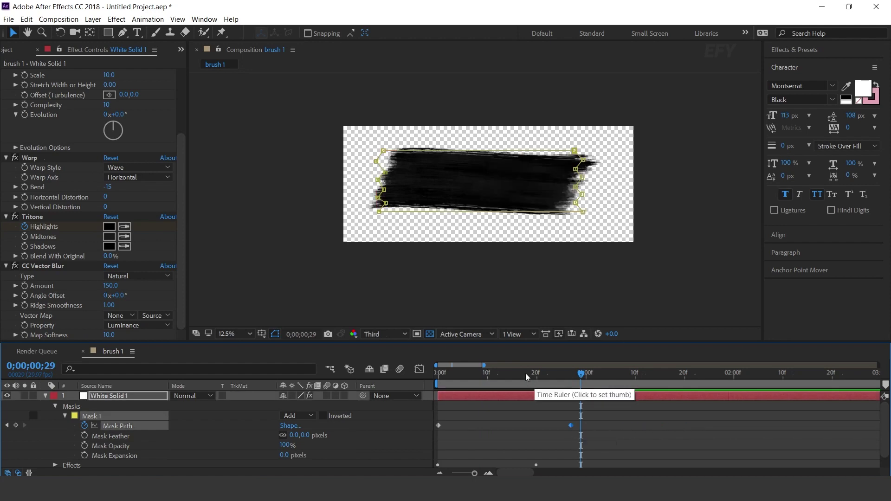
pyautogui.moveTo(513, 374); pyautogui.dragTo(409, 390)
pyautogui.press('space')
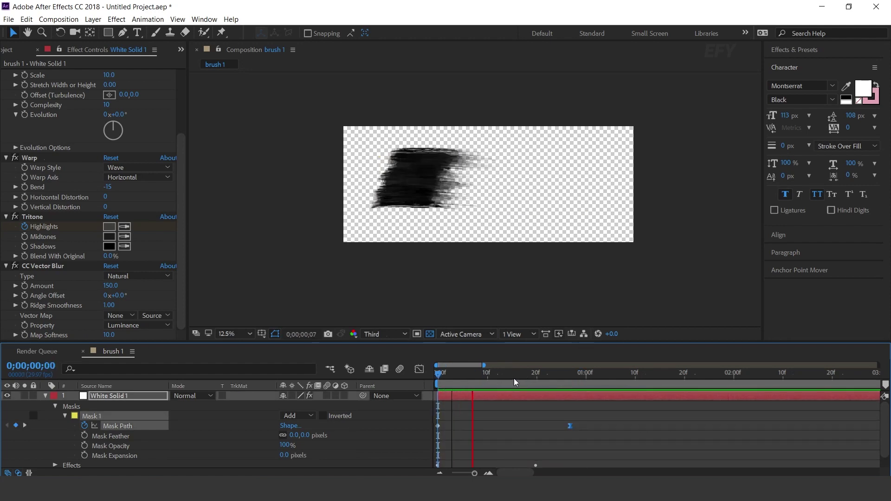
pyautogui.click(534, 377)
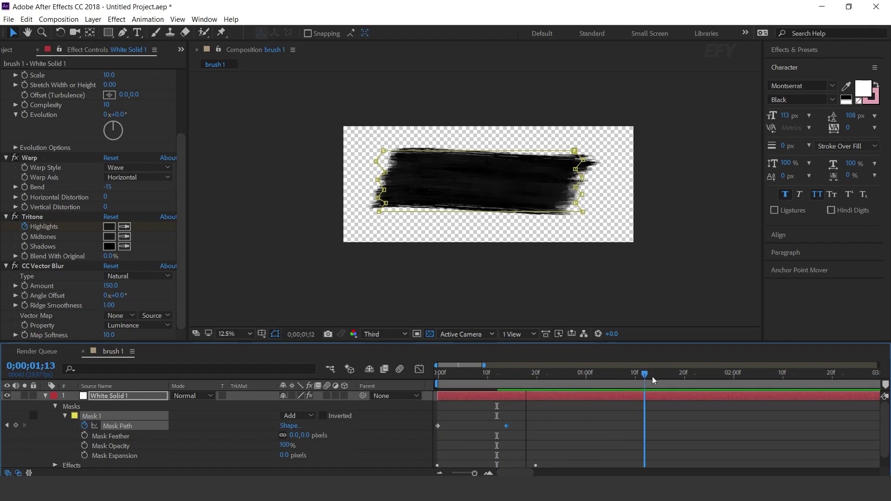
# - At 0;00;02;00, scale Mask 1 up slightly around its centre to add a third Mask Path keyframe
pyautogui.moveTo(653, 380); pyautogui.dragTo(737, 386)
pyautogui.click(728, 397)
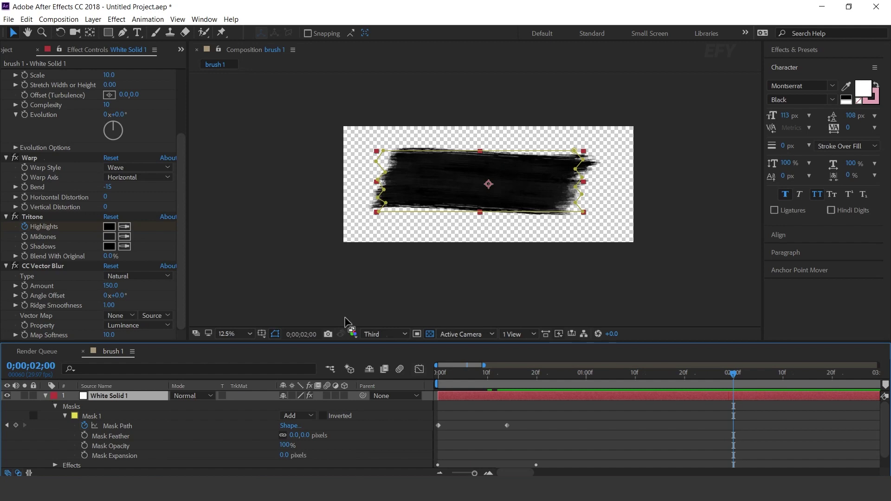
pyautogui.doubleClick(583, 213)
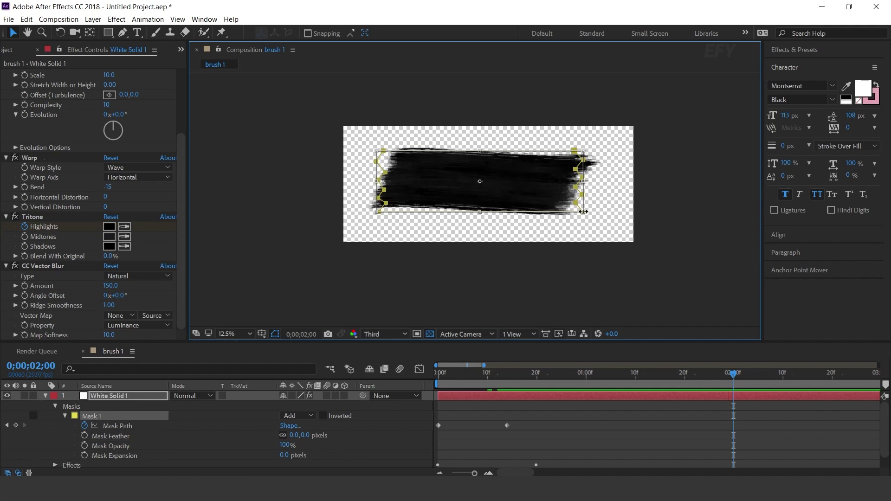
pyautogui.moveTo(583, 211); pyautogui.dragTo(594, 213)
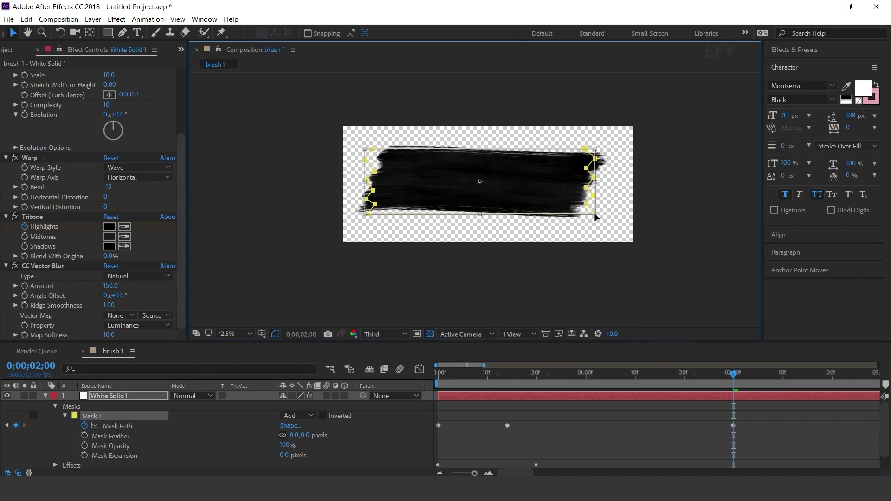
pyautogui.click(695, 425)
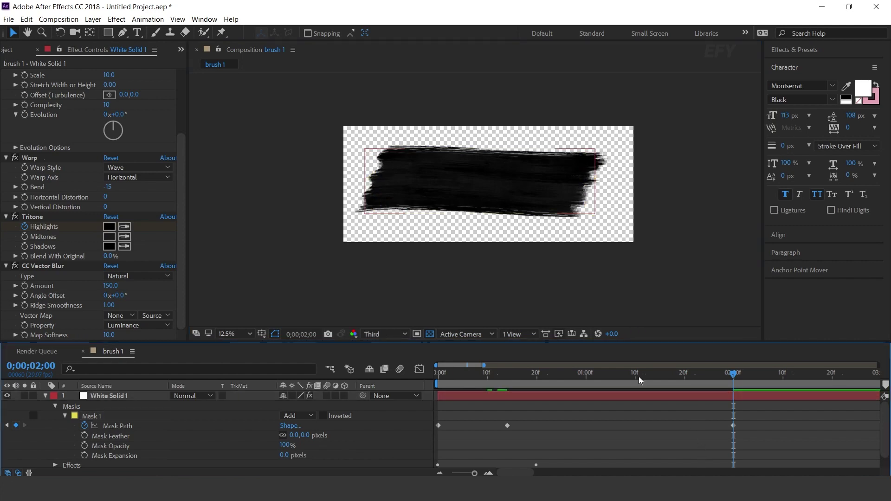
# - Preview the brush stroke animation from the start, scrub through its end, and collapse the White Solid 1 properties
pyautogui.click(443, 374)
pyautogui.press('space')
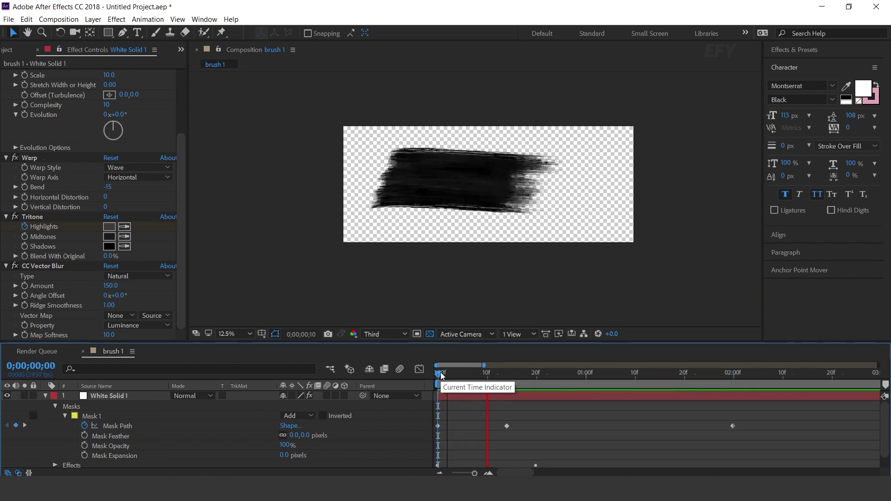
pyautogui.press('space')
pyautogui.moveTo(597, 376); pyautogui.dragTo(654, 375)
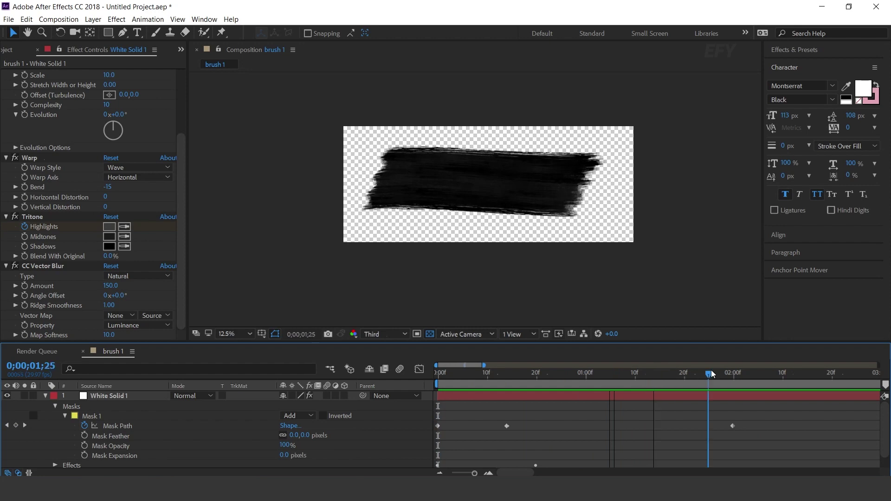
pyautogui.click(45, 395)
pyautogui.press('space')
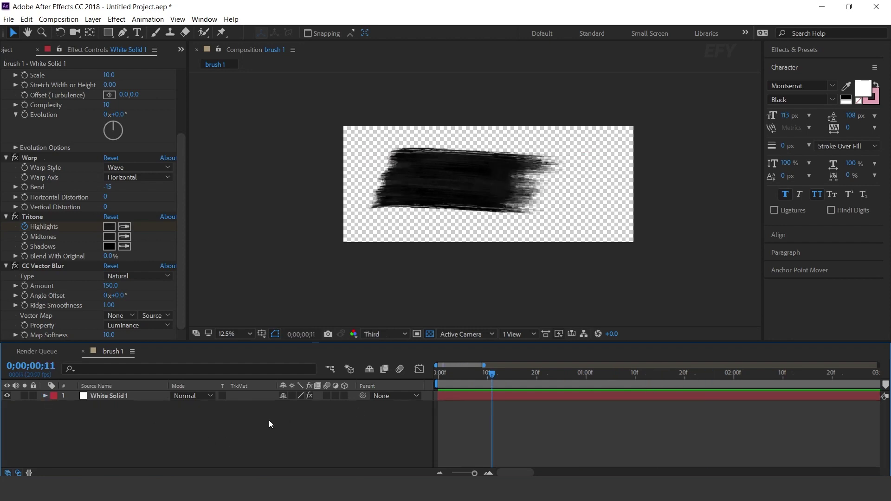
# - Create a 1920 x 1080 px composition named "brush transition 1"
pyautogui.click(15, 49)
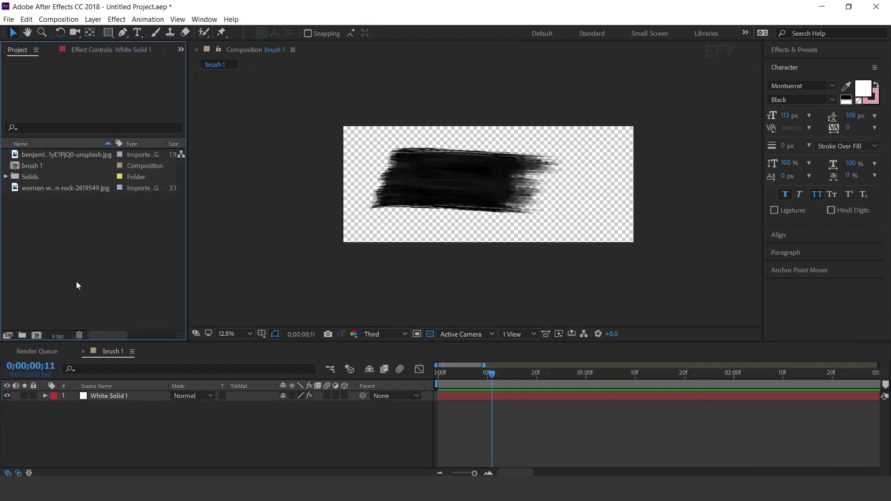
pyautogui.click(36, 335)
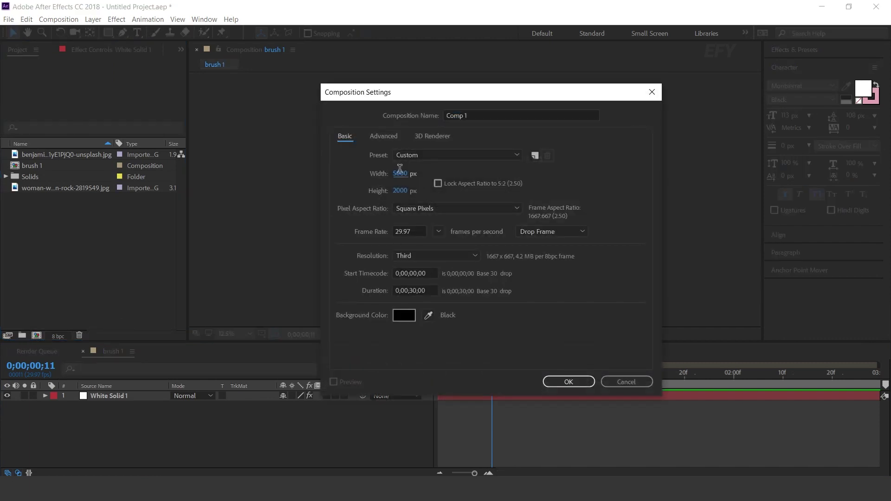
pyautogui.write('1920')
pyautogui.press('Tab')
pyautogui.write('11')
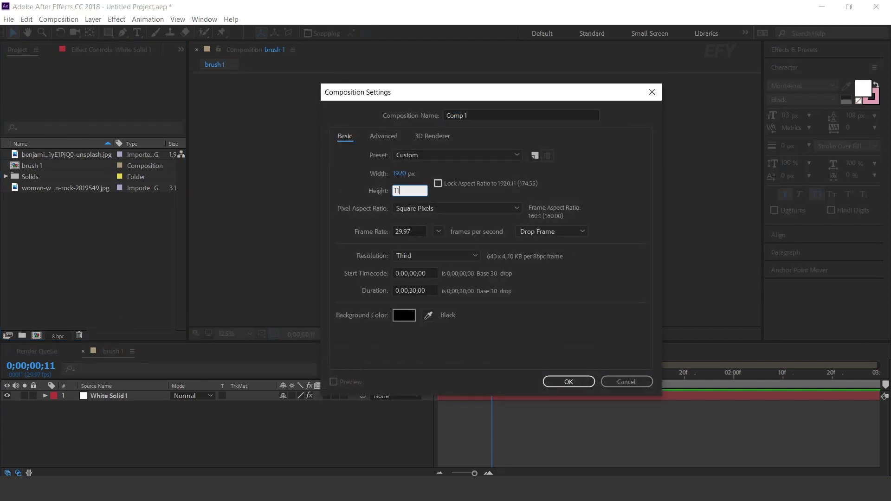
pyautogui.write('080')
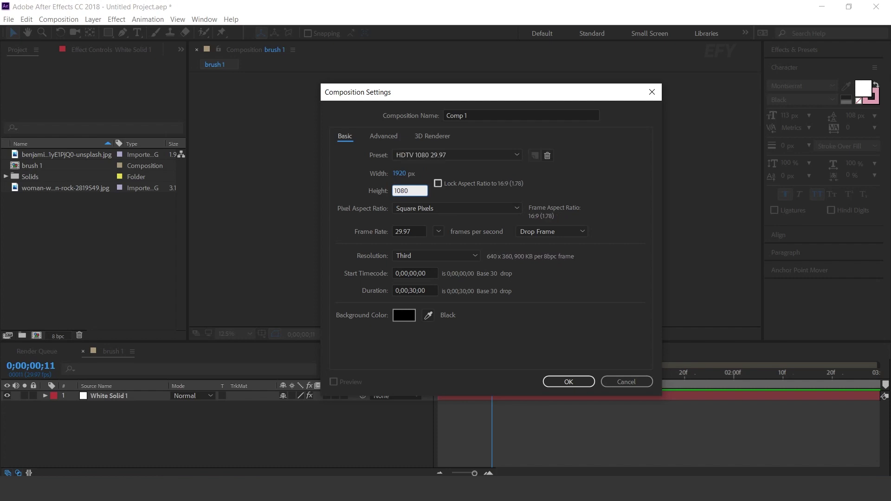
pyautogui.click(478, 111)
pyautogui.write('brush transition')
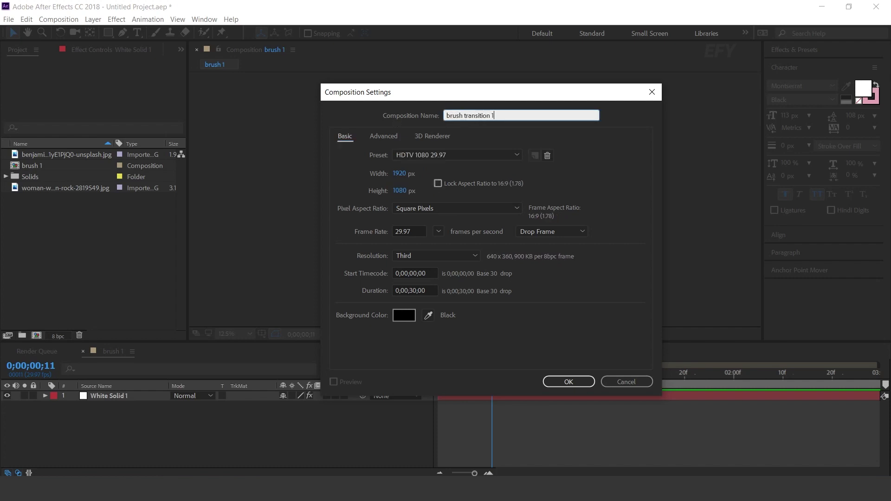
pyautogui.press('Return')
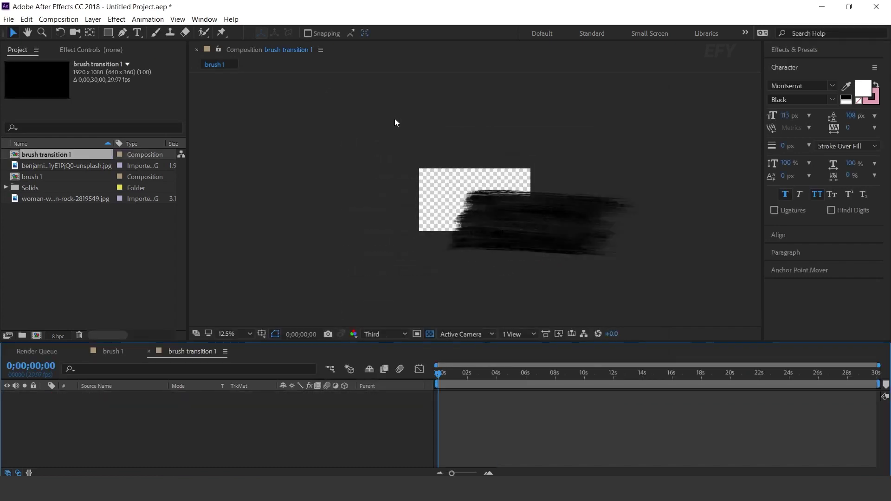
# - Add a white solid layer to the brush transition 1 composition as a background
pyautogui.rightClick(339, 419)
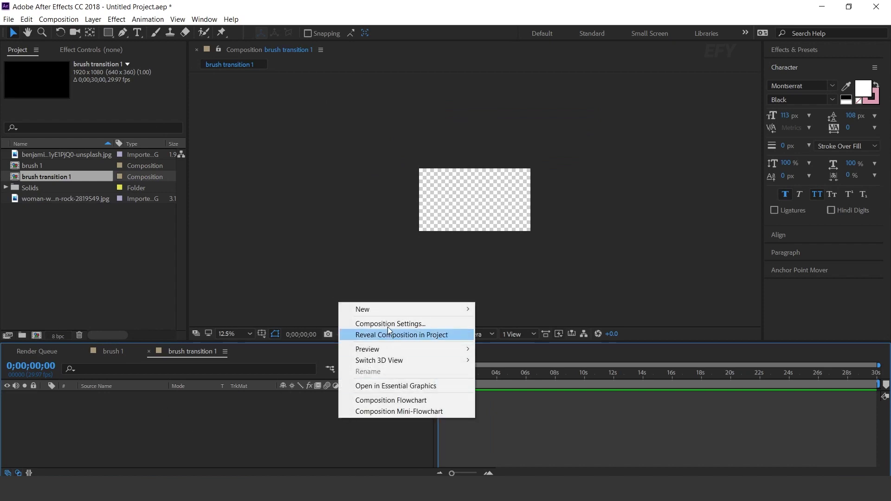
pyautogui.moveTo(417, 309)
pyautogui.click(513, 335)
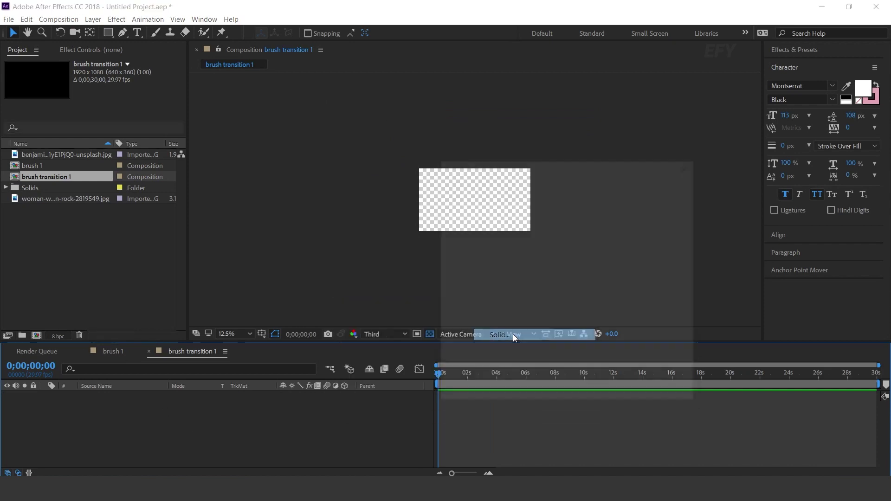
pyautogui.click(611, 389)
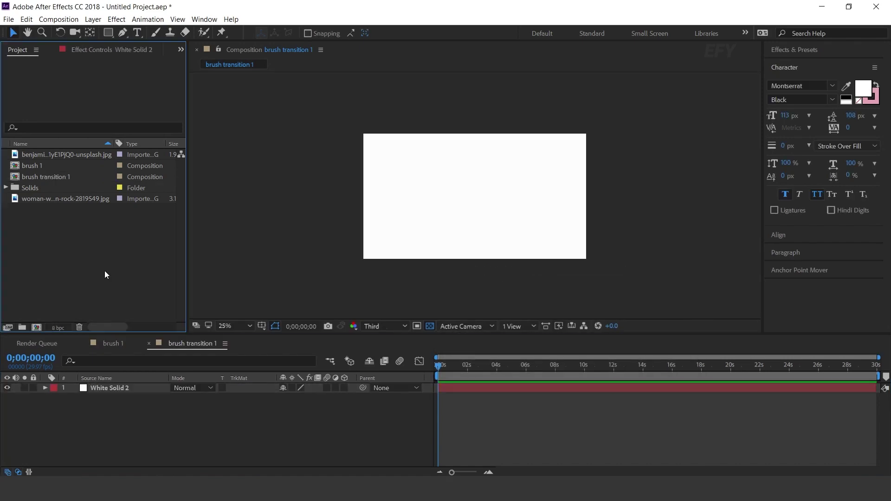
# - Place the brush 1 composition above White Solid 2 and scale it to 51% with the stroke in view
pyautogui.click(35, 167)
pyautogui.moveTo(18, 169)
pyautogui.mouseDown()
pyautogui.moveTo(55, 166)
pyautogui.moveTo(133, 385)
pyautogui.mouseUp()
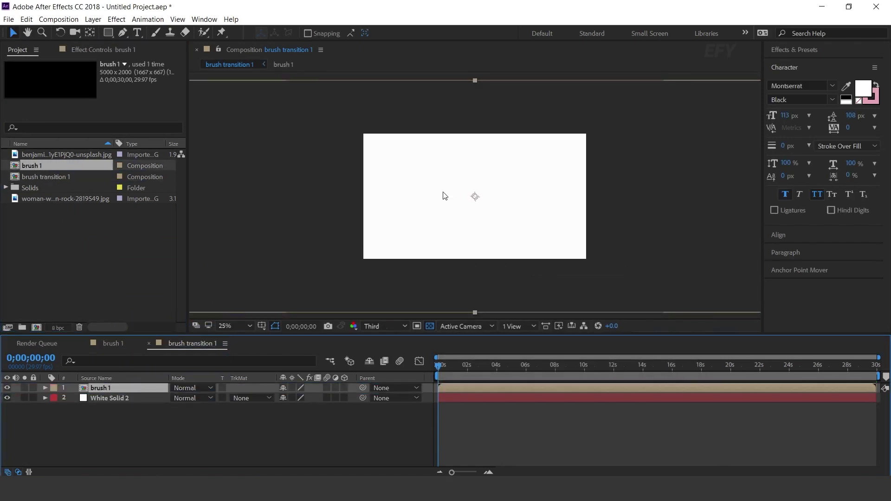
pyautogui.press('s')
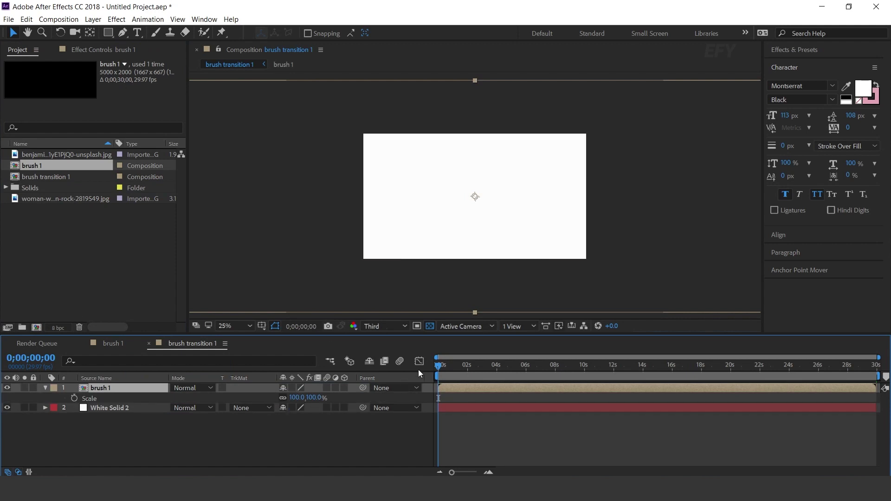
pyautogui.moveTo(439, 365); pyautogui.dragTo(481, 365)
pyautogui.moveTo(312, 398); pyautogui.dragTo(287, 399)
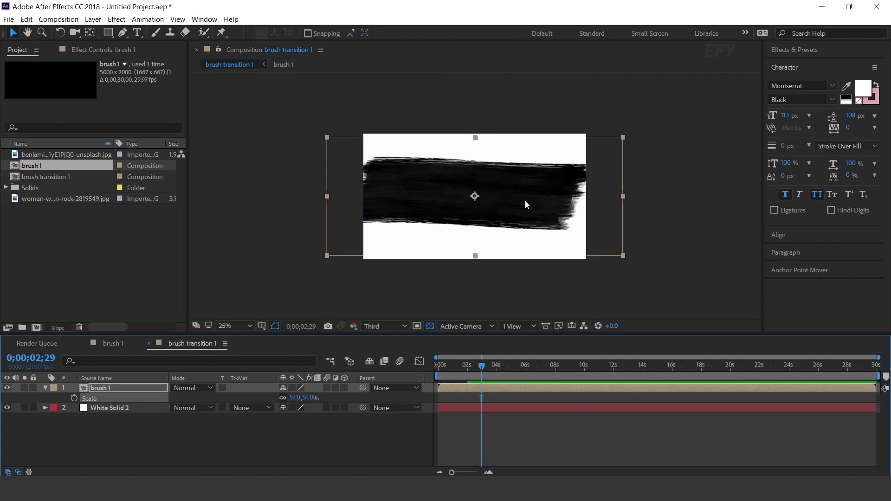
# - Set the brush 1 layer's rotation to -90° and move the vertical stroke over the composition's left edge
pyautogui.moveTo(462, 368)
pyautogui.mouseDown()
pyautogui.moveTo(431, 368)
pyautogui.moveTo(463, 368)
pyautogui.mouseUp()
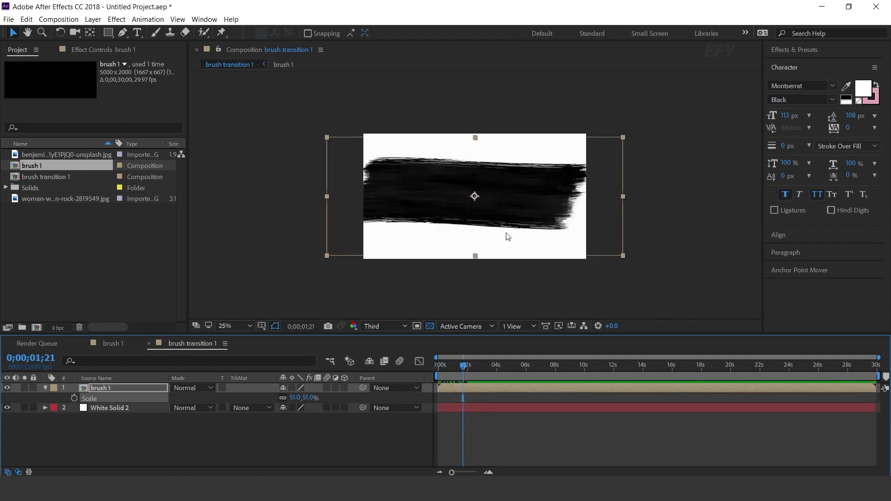
pyautogui.moveTo(486, 204); pyautogui.dragTo(488, 216)
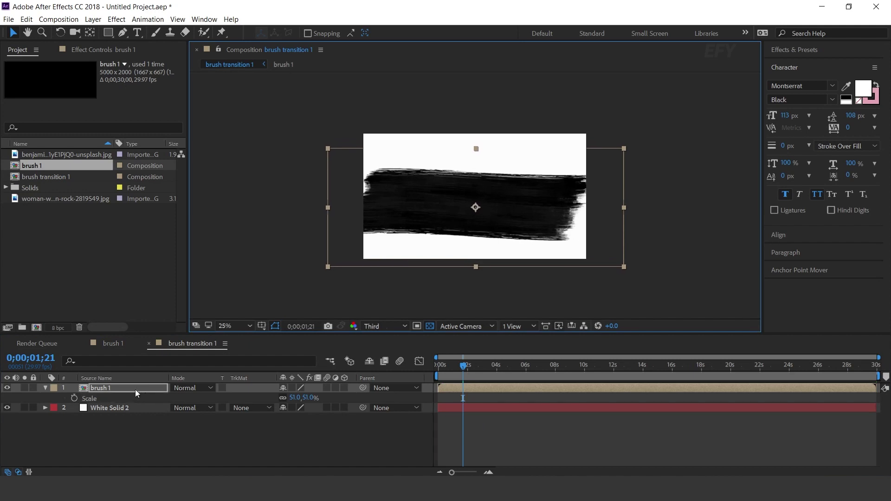
pyautogui.click(132, 386)
pyautogui.press('r')
pyautogui.moveTo(304, 399); pyautogui.dragTo(296, 401)
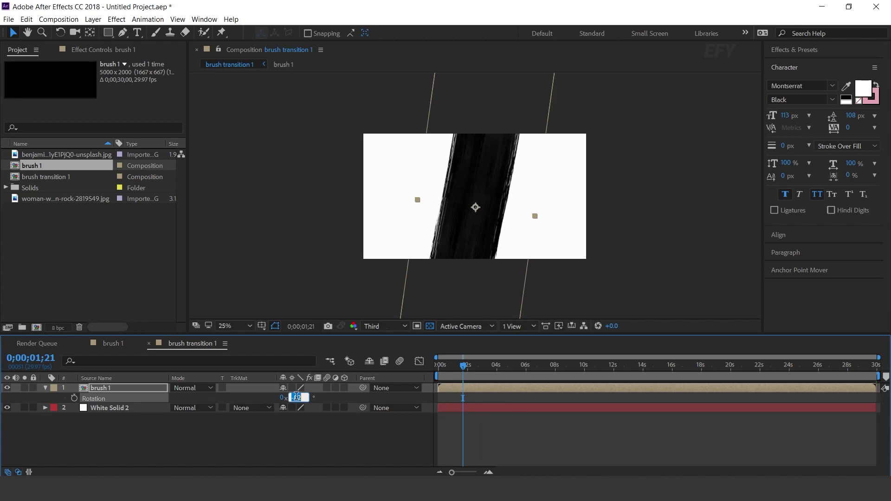
pyautogui.write('-90')
pyautogui.press('Return')
pyautogui.moveTo(487, 208)
pyautogui.mouseDown()
pyautogui.moveTo(404, 253)
pyautogui.moveTo(410, 265)
pyautogui.moveTo(404, 208)
pyautogui.mouseUp()
pyautogui.moveTo(460, 365)
pyautogui.mouseDown()
pyautogui.moveTo(444, 367)
pyautogui.moveTo(473, 365)
pyautogui.mouseUp()
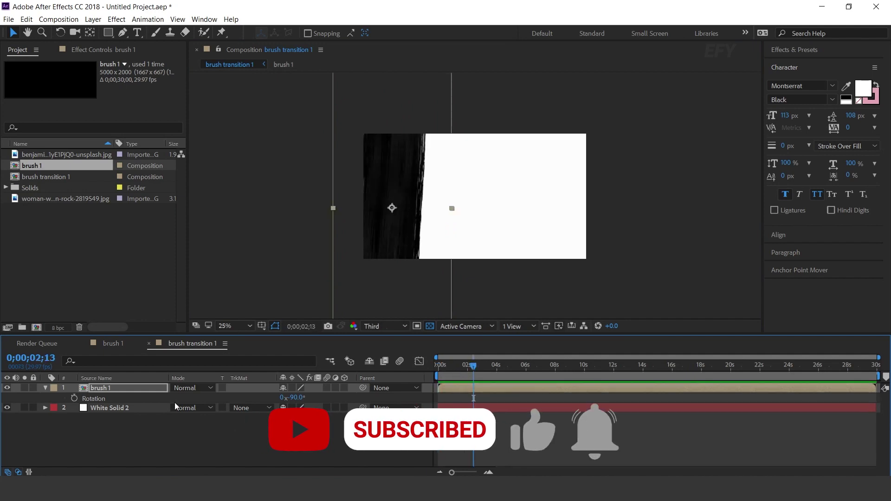
# - Duplicate the brush 1 layer, set the copy's rotation to 90°, and move it right so it slightly overlaps the first stroke
pyautogui.hotkey('ctrl', 'd')
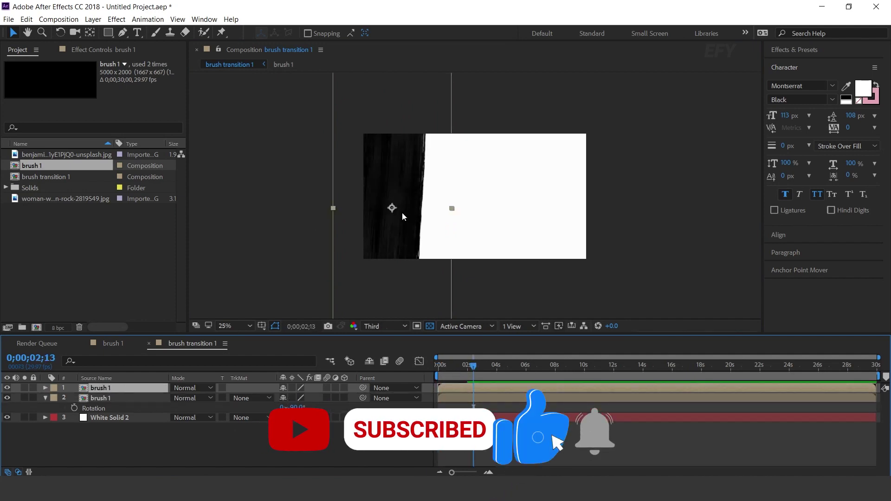
pyautogui.press('r')
pyautogui.click(299, 397)
pyautogui.write('90')
pyautogui.press('Return')
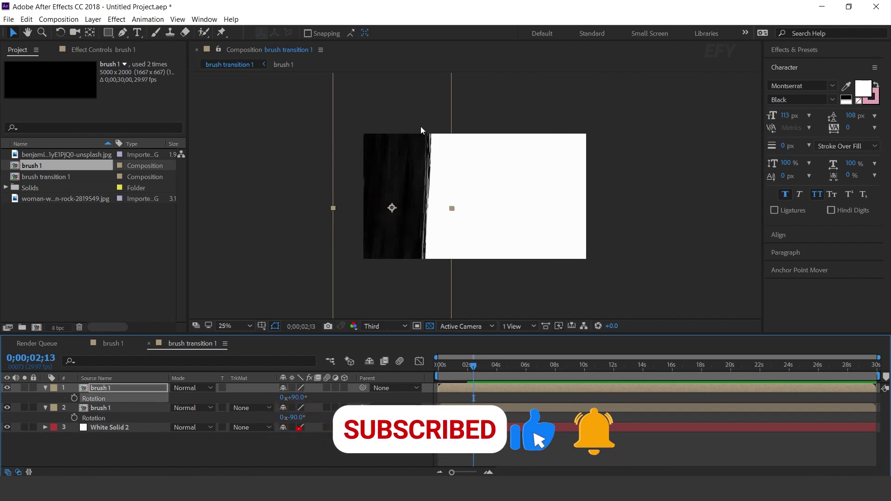
pyautogui.moveTo(395, 207)
pyautogui.mouseDown()
pyautogui.moveTo(462, 199)
pyautogui.moveTo(446, 199)
pyautogui.mouseUp()
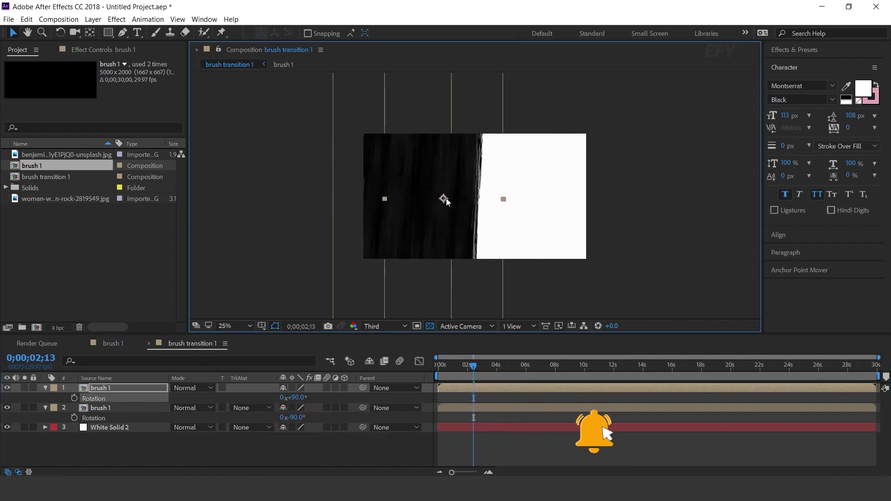
# - Delay the start of the duplicated brush 1 layer with 90° rotation to frame 5 and preview the two strokes
pyautogui.moveTo(457, 369)
pyautogui.mouseDown()
pyautogui.moveTo(436, 369)
pyautogui.moveTo(471, 385)
pyautogui.moveTo(479, 368)
pyautogui.moveTo(441, 369)
pyautogui.moveTo(619, 373)
pyautogui.mouseUp()
pyautogui.press('=')
pyautogui.press('=')
pyautogui.press('=')
pyautogui.click(491, 471)
pyautogui.press('space')
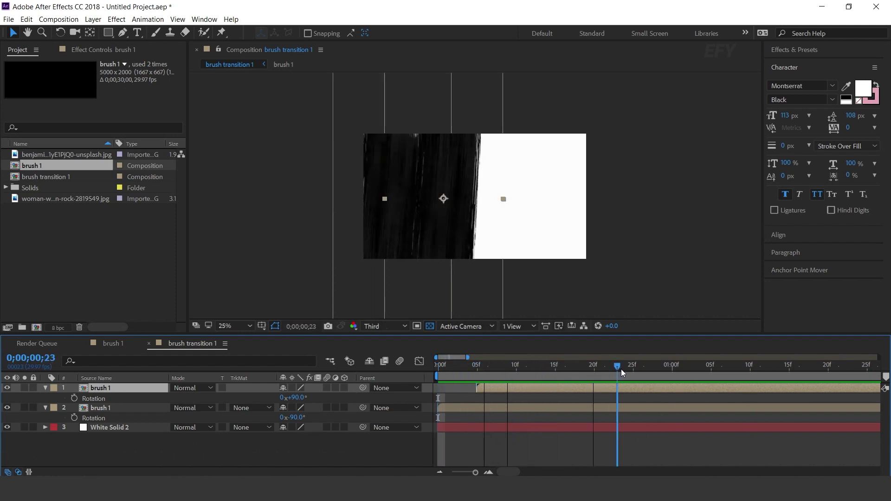
# - Duplicate the -90° brush 1 layer, put the copy at the top of the stack, and start it at frame 10
pyautogui.click(45, 388)
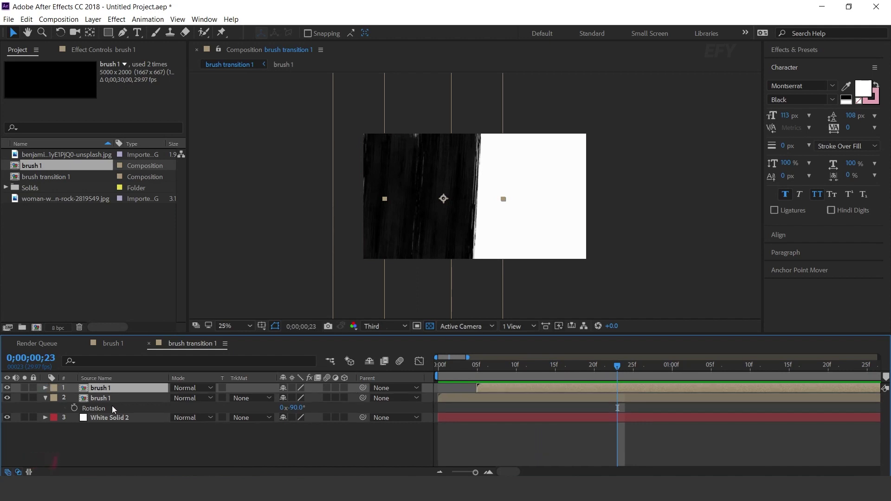
pyautogui.click(112, 402)
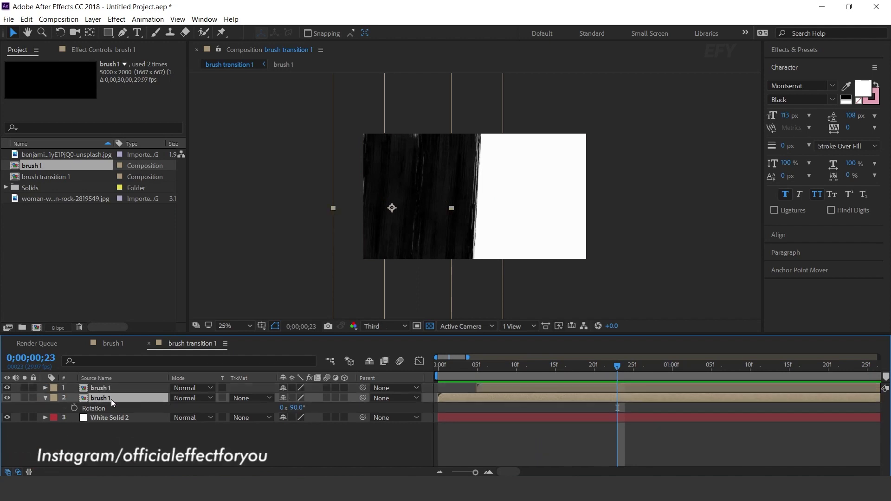
pyautogui.click(45, 398)
pyautogui.hotkey('ctrl', 'd')
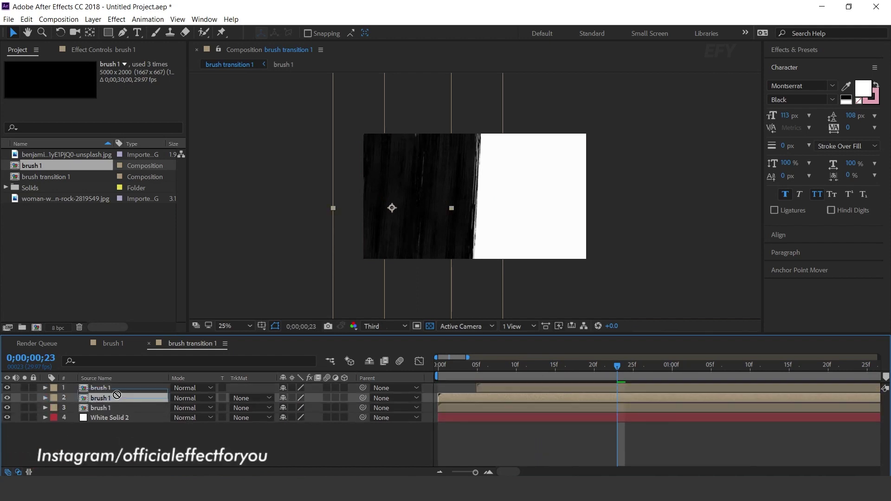
pyautogui.moveTo(117, 395); pyautogui.dragTo(131, 388)
pyautogui.moveTo(471, 393); pyautogui.dragTo(546, 389)
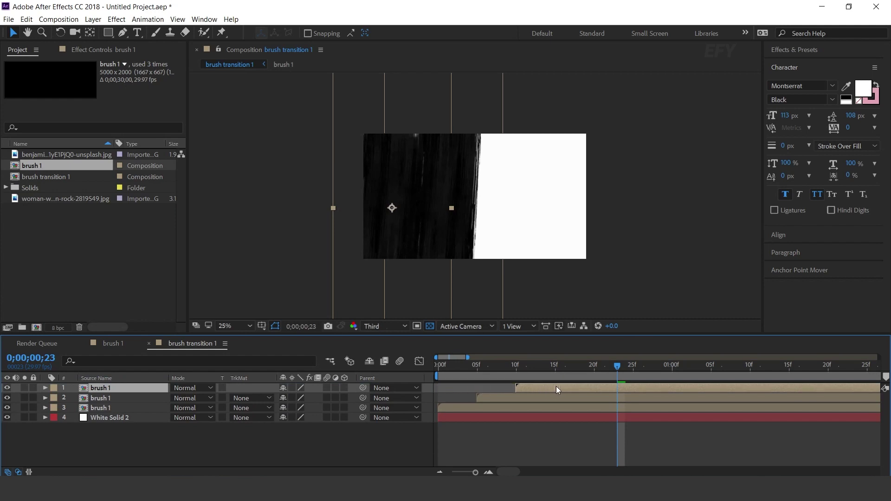
# - Move the third stroke right so it slightly overlaps the second one, and preview the animation up to frame 15
pyautogui.moveTo(392, 207)
pyautogui.mouseDown()
pyautogui.moveTo(509, 208)
pyautogui.moveTo(504, 183)
pyautogui.mouseUp()
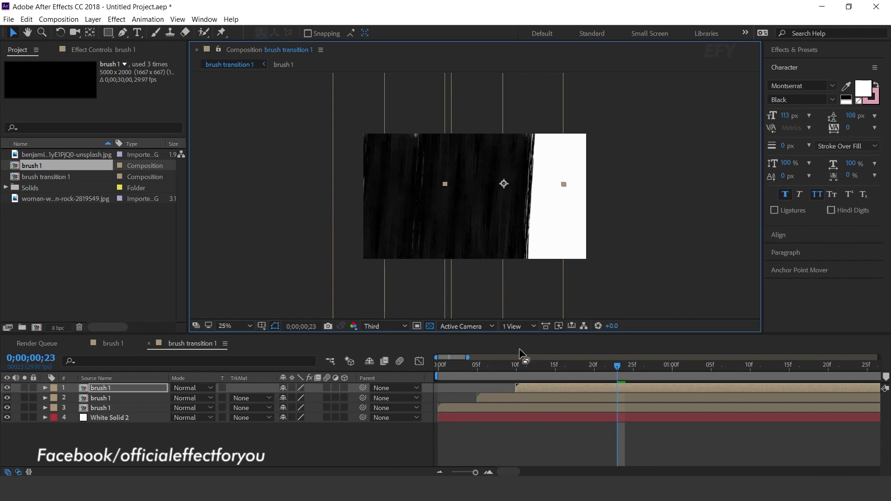
pyautogui.moveTo(470, 367); pyautogui.dragTo(436, 371)
pyautogui.press('space')
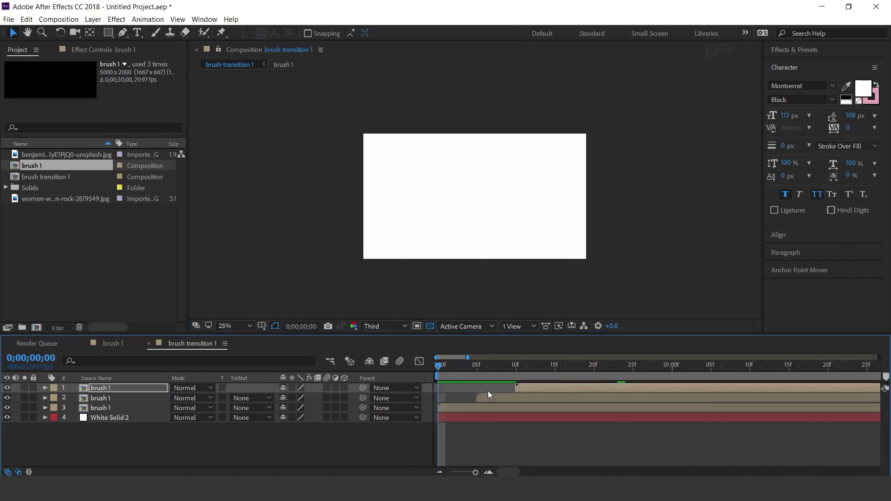
pyautogui.moveTo(530, 369); pyautogui.dragTo(555, 368)
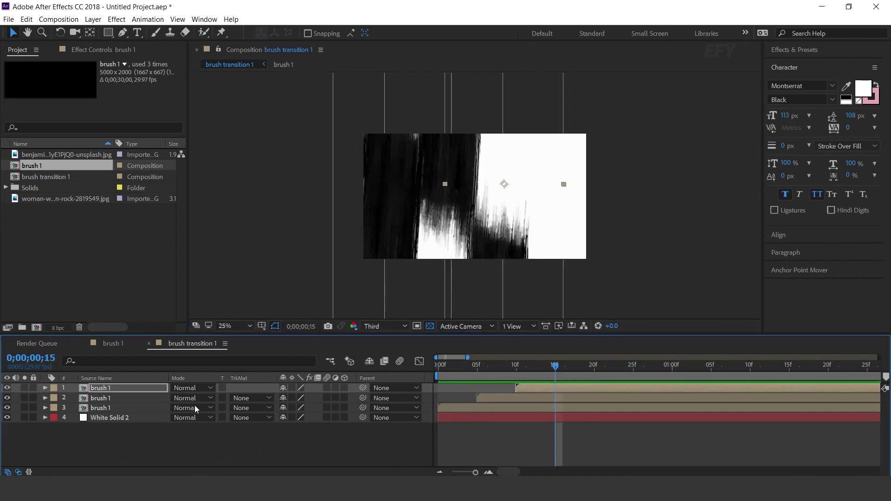
# - Duplicate the 90° brush 1 layer, put the copy at the top of the stack, and start it at frame 15
pyautogui.click(98, 399)
pyautogui.hotkey('ctrl', 'd')
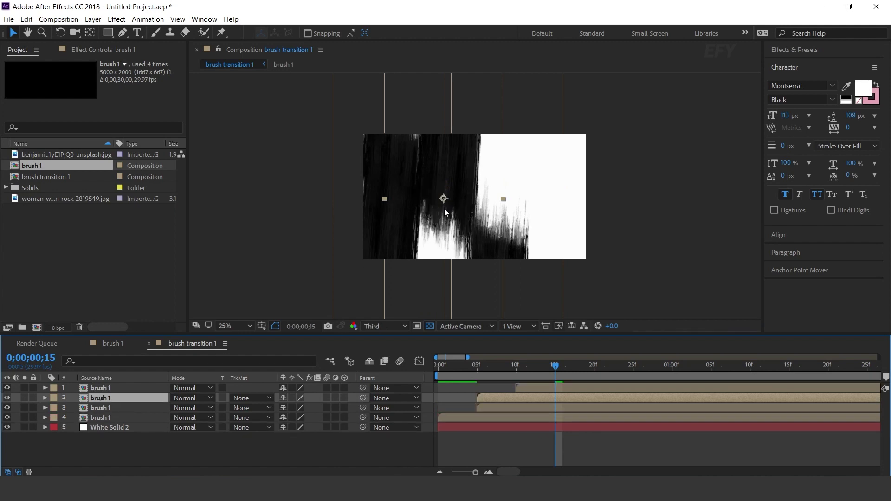
pyautogui.moveTo(100, 381); pyautogui.dragTo(101, 383)
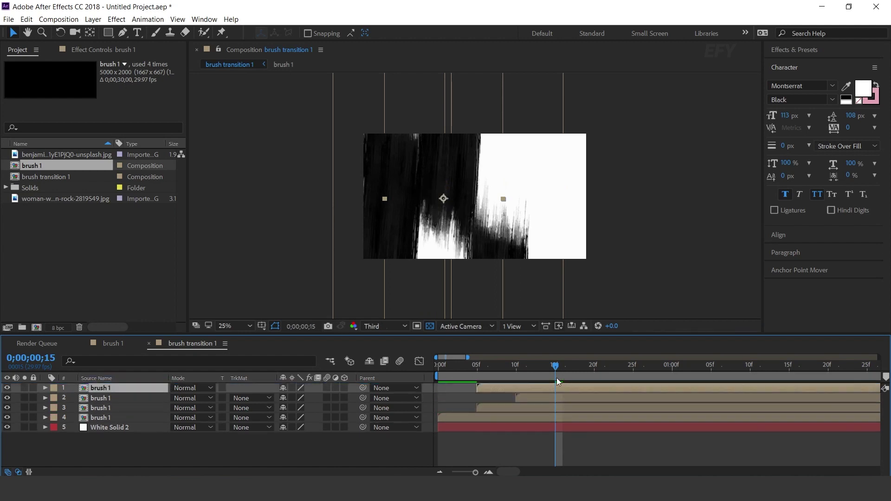
pyautogui.moveTo(506, 390); pyautogui.dragTo(580, 390)
# - Position the fourth stroke over the composition's right edge, slightly overlapping the third, and preview the four strokes
pyautogui.moveTo(445, 203); pyautogui.dragTo(564, 201)
pyautogui.moveTo(556, 366); pyautogui.dragTo(578, 367)
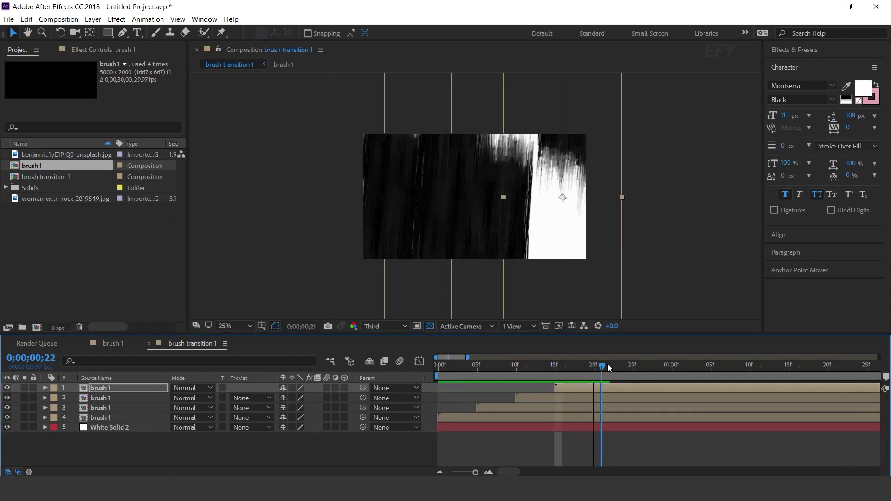
pyautogui.moveTo(560, 197); pyautogui.dragTo(554, 202)
pyautogui.click(459, 417)
pyautogui.moveTo(453, 366); pyautogui.dragTo(412, 382)
pyautogui.press('space')
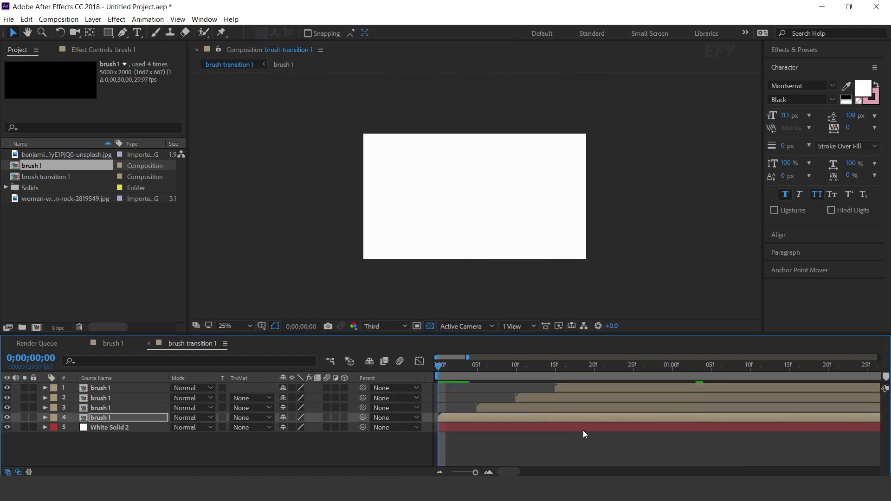
# - Duplicate the top brush 1 layer and apply a Fill effect with black to the copy
pyautogui.click(108, 388)
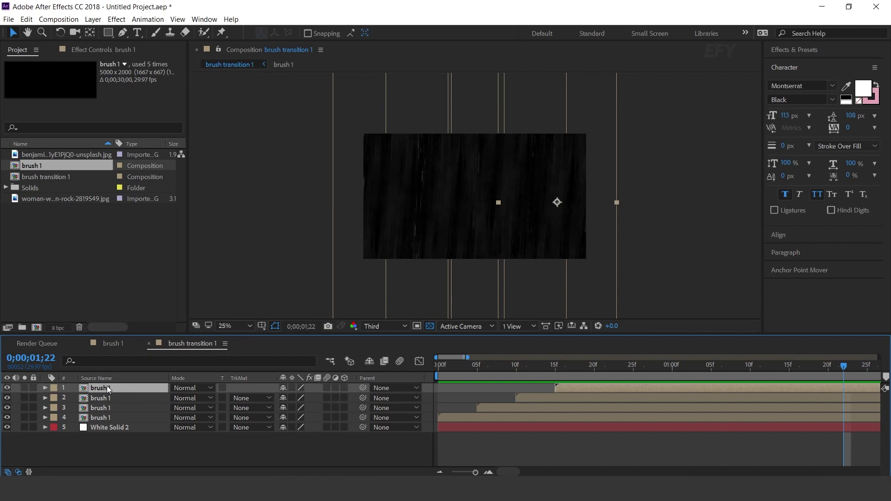
pyautogui.hotkey('ctrl', 'd')
pyautogui.hotkey('ctrl', 'space')
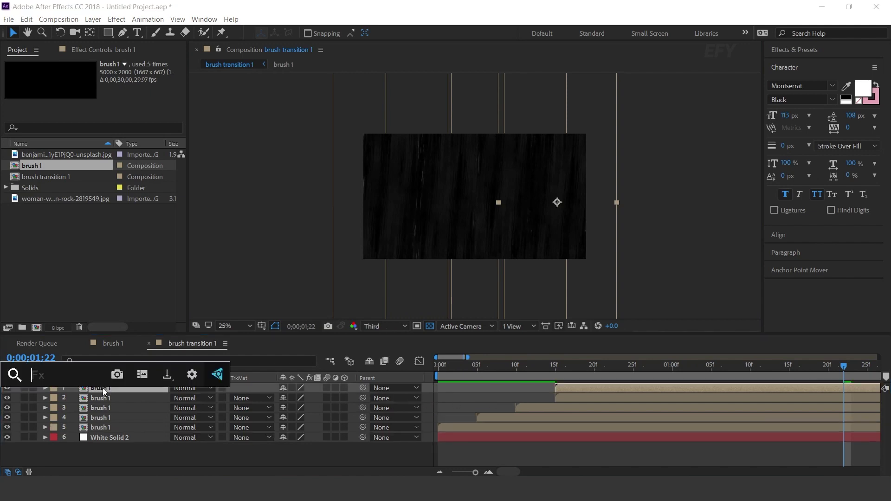
pyautogui.write('fil')
pyautogui.click(102, 388)
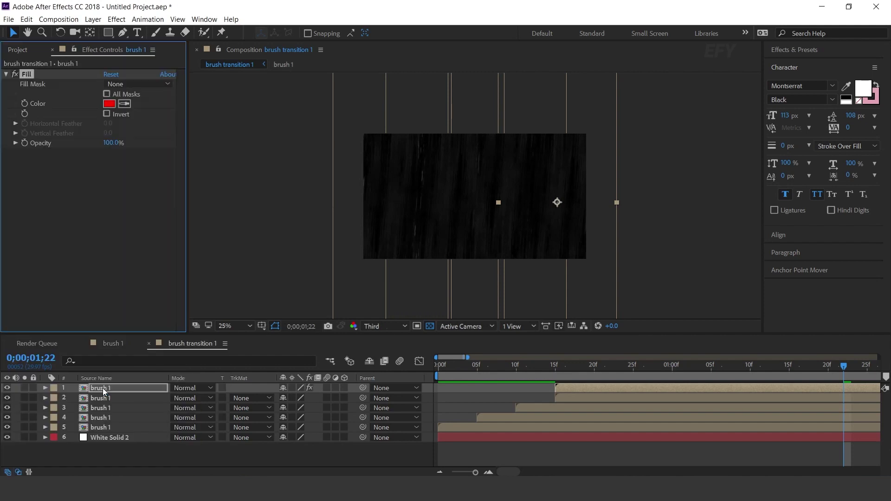
pyautogui.click(107, 104)
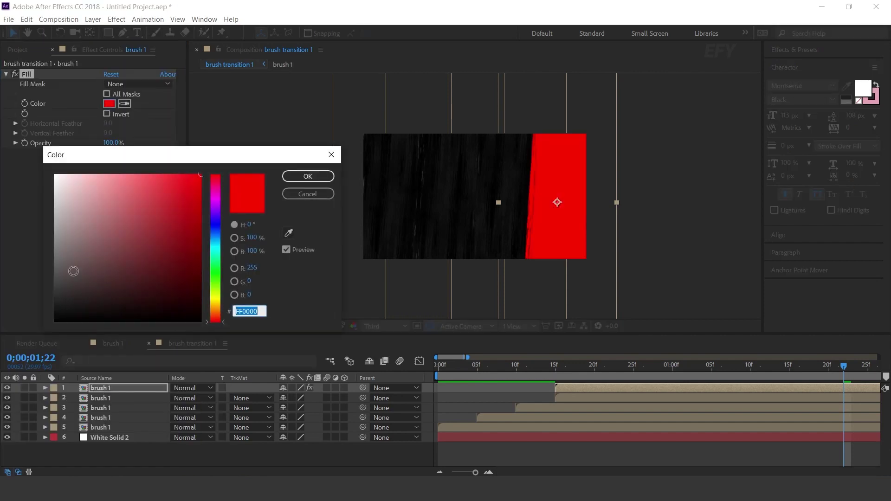
pyautogui.moveTo(73, 271); pyautogui.dragTo(36, 335)
pyautogui.click(307, 177)
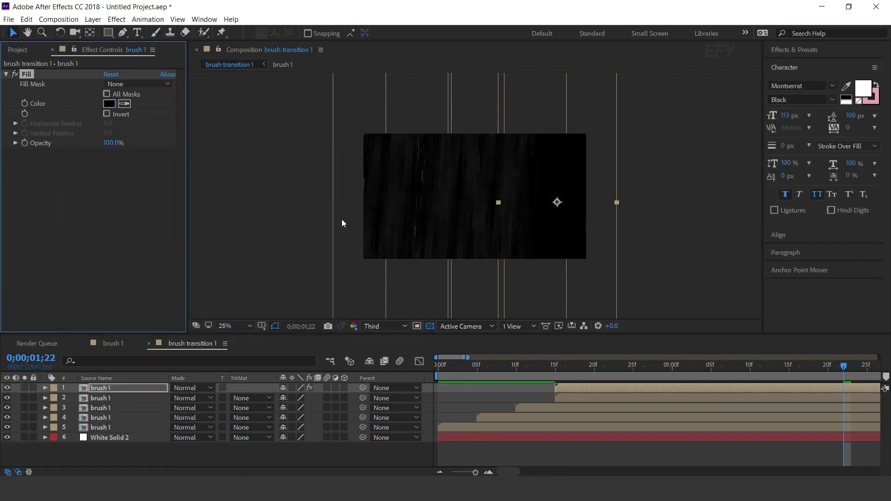
# - Scale the black-filled brush 1 copy to 194%, centre it over the composition, and start it at frame 20
pyautogui.press('s')
pyautogui.moveTo(297, 397); pyautogui.dragTo(444, 329)
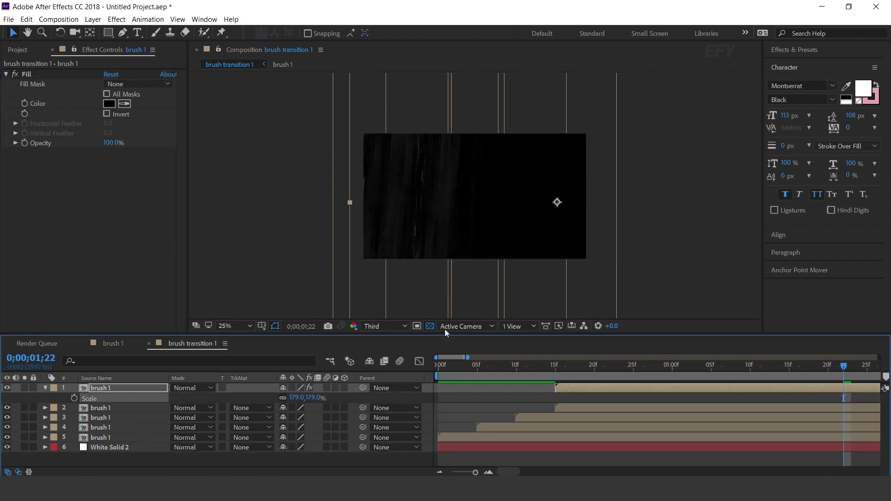
pyautogui.moveTo(558, 209); pyautogui.dragTo(458, 200)
pyautogui.moveTo(313, 402); pyautogui.dragTo(362, 371)
pyautogui.moveTo(460, 195); pyautogui.dragTo(467, 194)
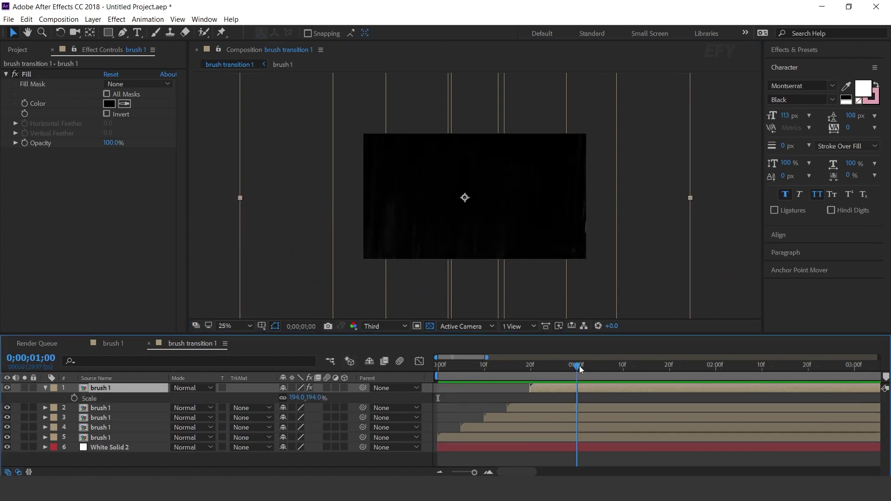
# - Move the enlarged black stroke upward to cover the frame and play the transition from the start
pyautogui.scroll(-1, 466, 212)
pyautogui.moveTo(469, 199); pyautogui.dragTo(470, 94)
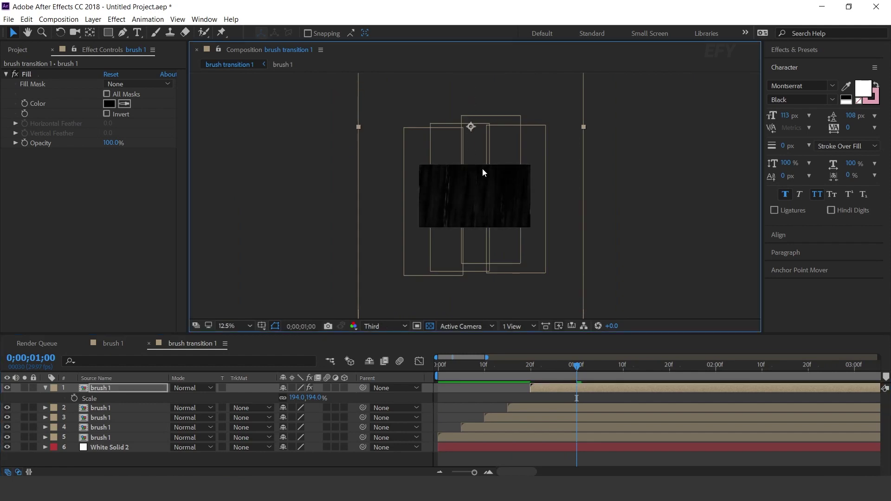
pyautogui.press('.')
pyautogui.press('Home')
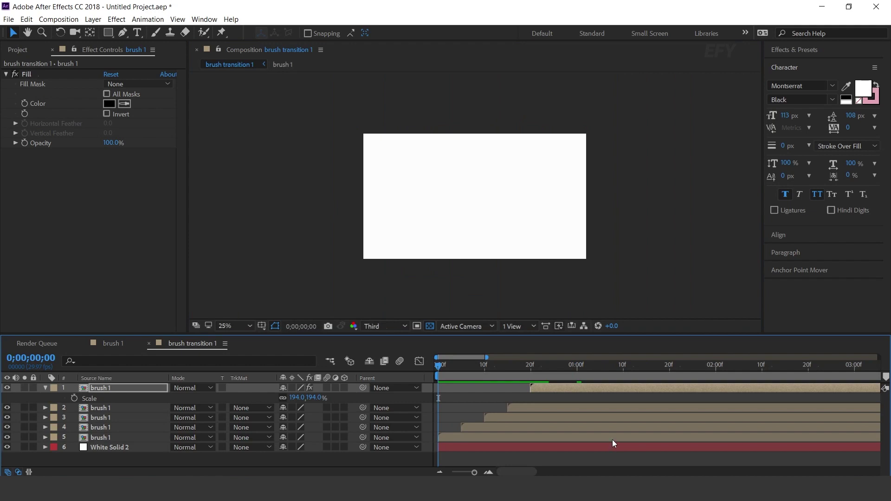
pyautogui.press('space')
# - Check the finished coverage and trim the brush transition 1 composition's duration to 0;00;06;06
pyautogui.moveTo(528, 368); pyautogui.dragTo(592, 368)
pyautogui.press('space')
pyautogui.moveTo(535, 376); pyautogui.dragTo(566, 376)
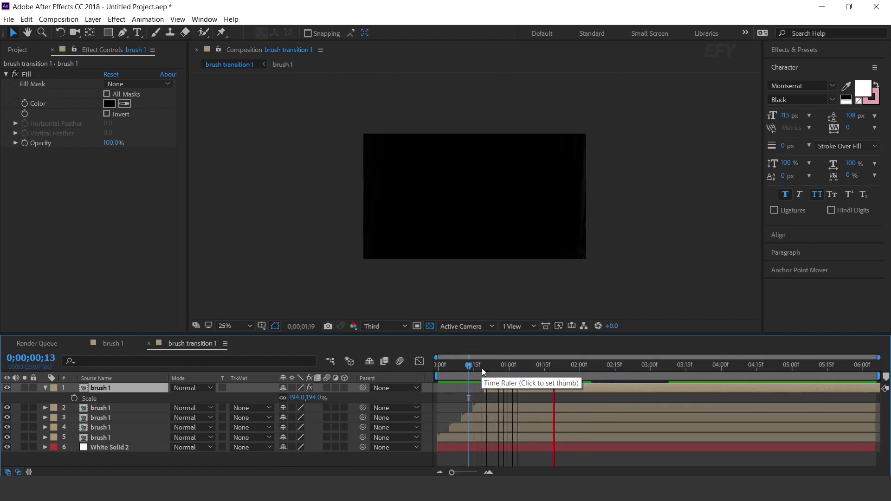
pyautogui.moveTo(482, 371); pyautogui.dragTo(539, 373)
pyautogui.click(45, 388)
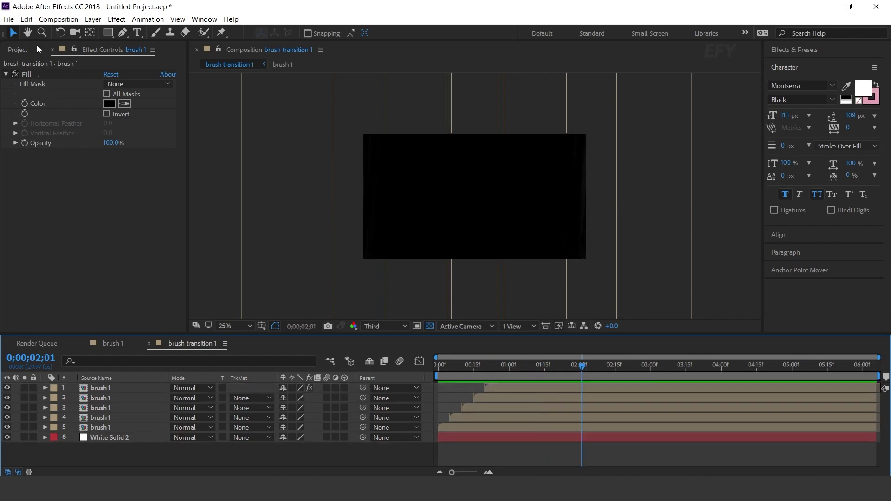
# - Create a 1920 x 1080 px composition named main comp at 29.97 fps with a 30-second duration
pyautogui.click(19, 49)
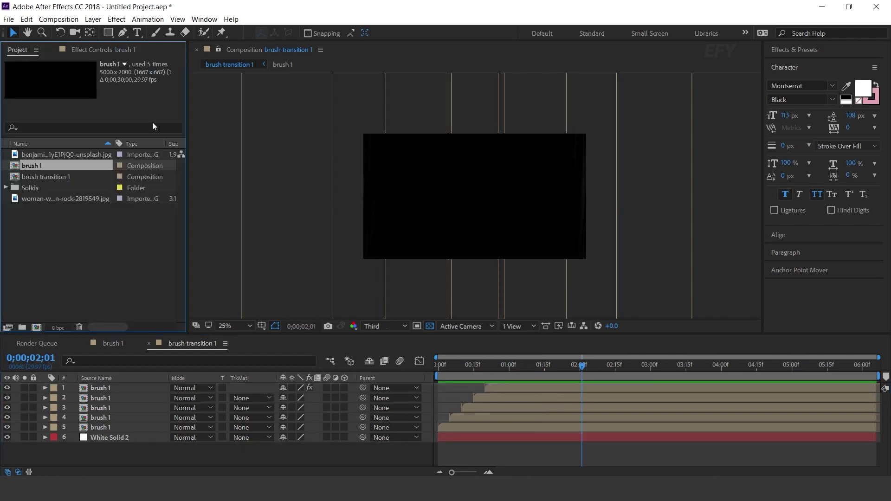
pyautogui.click(24, 273)
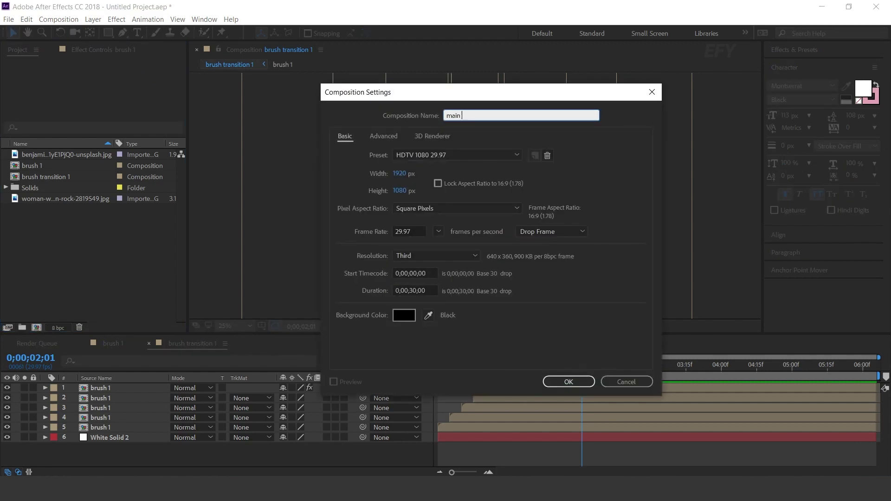
pyautogui.press('Return')
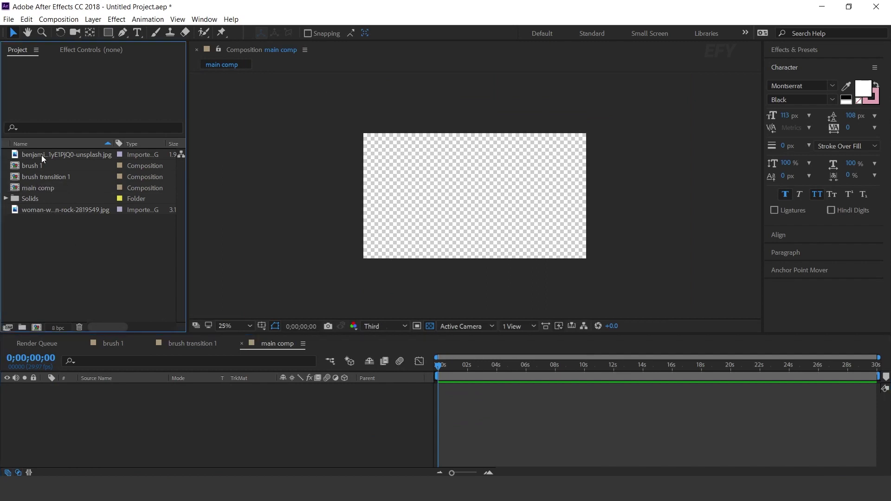
# - Place the unsplash.jpg photo of the standing man in main comp and scale it to 73%
pyautogui.click(65, 155)
pyautogui.moveTo(68, 155); pyautogui.dragTo(195, 443)
pyautogui.press('s')
# - Place the woman-on-rock photo above the first image in main comp and start its layer at 2 seconds
pyautogui.moveTo(57, 210); pyautogui.dragTo(86, 399)
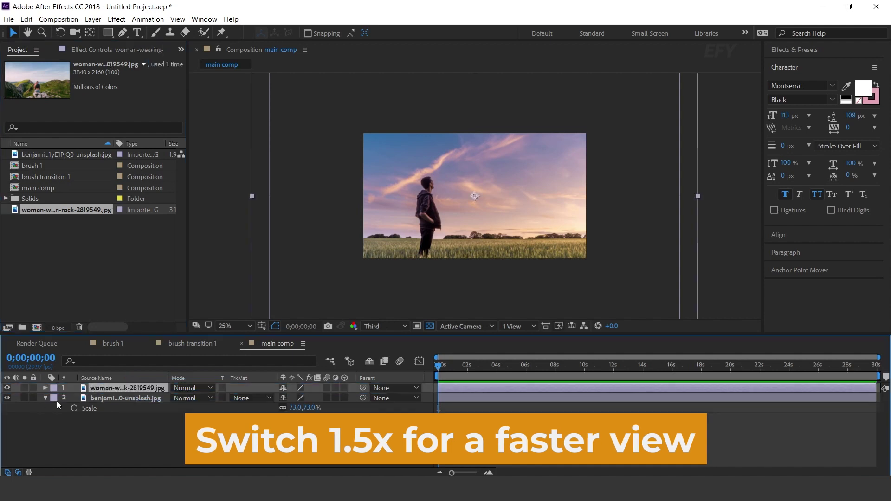
pyautogui.click(45, 398)
pyautogui.click(489, 473)
pyautogui.moveTo(453, 384); pyautogui.dragTo(511, 388)
pyautogui.moveTo(438, 366); pyautogui.dragTo(507, 372)
# - Scale the woman-on-rock photo layer to 59% and check it in the frame
pyautogui.press('=')
pyautogui.press('s')
pyautogui.moveTo(308, 397); pyautogui.dragTo(289, 404)
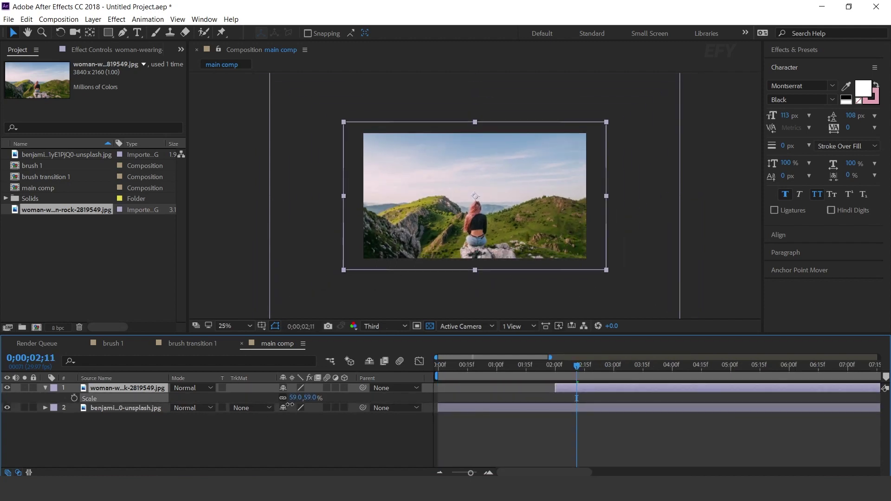
pyautogui.click(46, 389)
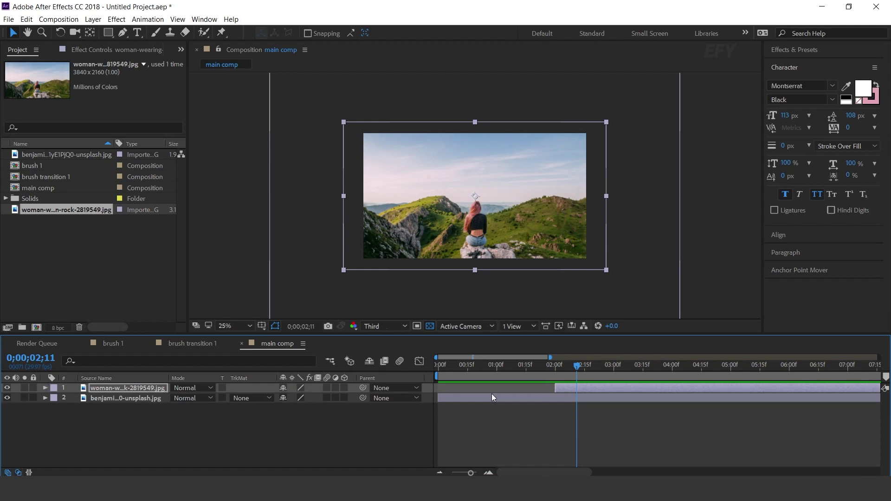
pyautogui.moveTo(544, 366); pyautogui.dragTo(583, 372)
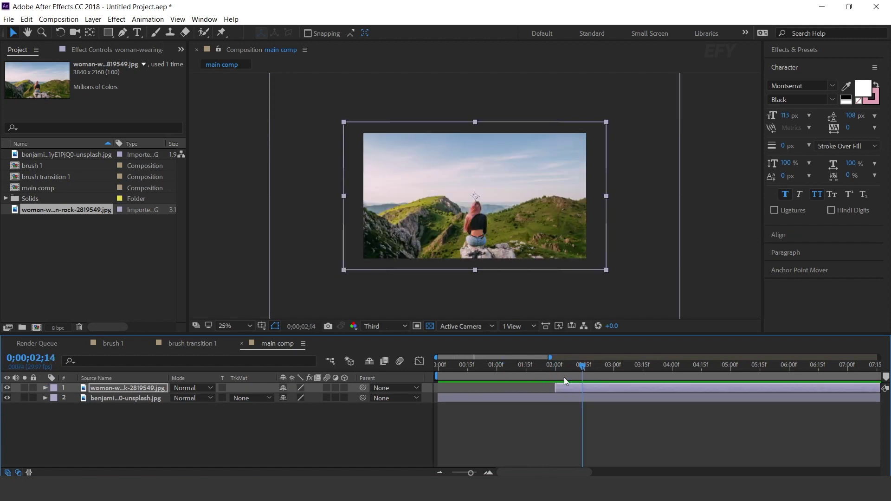
# - Place the brush transition 1 composition above the woman-on-rock photo and start it at 2 seconds
pyautogui.click(104, 244)
pyautogui.click(35, 177)
pyautogui.moveTo(34, 177)
pyautogui.mouseDown()
pyautogui.moveTo(19, 185)
pyautogui.moveTo(122, 386)
pyautogui.mouseUp()
pyautogui.moveTo(455, 387)
pyautogui.mouseDown()
pyautogui.moveTo(566, 391)
pyautogui.moveTo(599, 370)
pyautogui.moveTo(625, 370)
pyautogui.mouseUp()
# - Set the woman-on-rock layer's track matte to Luma Inverted Matte using brush transition 1, and preview the transition between the photos
pyautogui.click(124, 399)
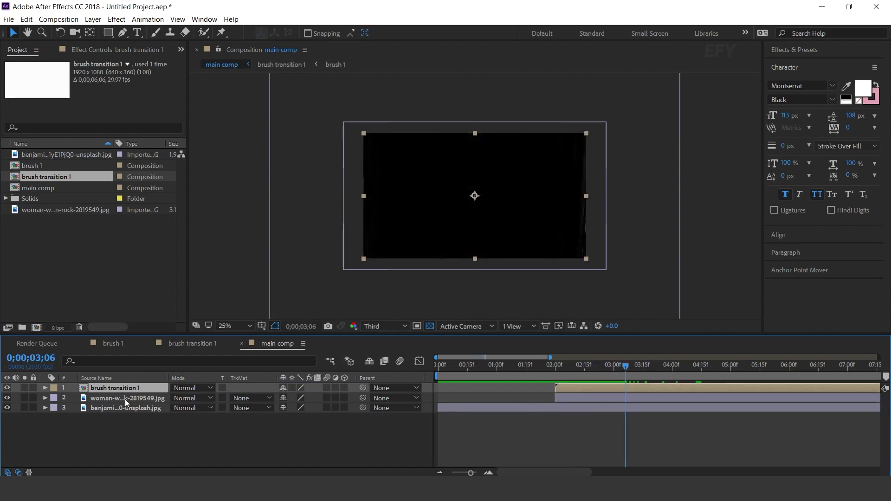
pyautogui.click(254, 397)
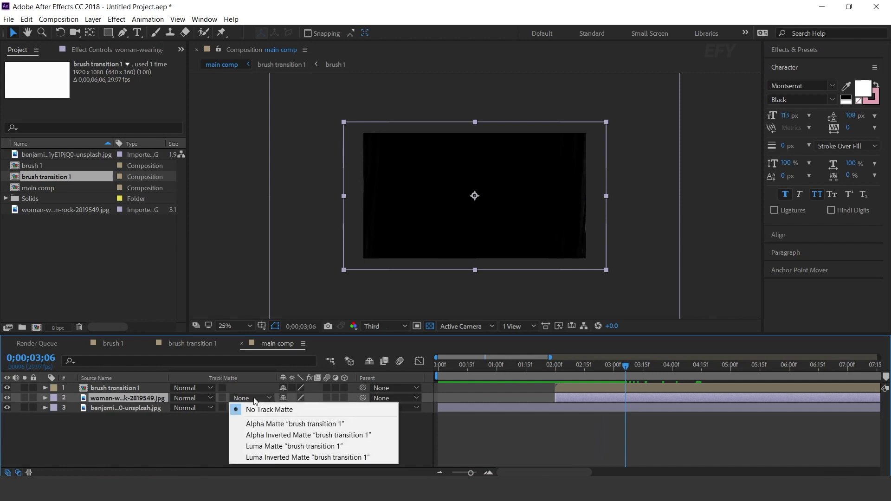
pyautogui.click(278, 457)
pyautogui.moveTo(547, 365)
pyautogui.mouseDown()
pyautogui.moveTo(574, 366)
pyautogui.moveTo(517, 370)
pyautogui.mouseUp()
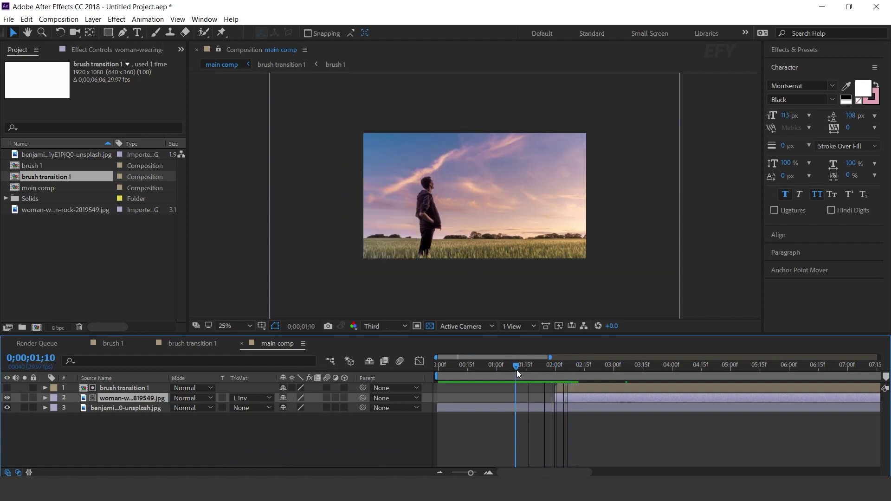
pyautogui.click(550, 368)
pyautogui.moveTo(550, 368)
pyautogui.mouseDown()
pyautogui.moveTo(600, 367)
pyautogui.moveTo(534, 368)
pyautogui.moveTo(619, 368)
pyautogui.moveTo(569, 368)
pyautogui.moveTo(592, 367)
pyautogui.mouseUp()
pyautogui.press('space')
pyautogui.press('pageup')
pyautogui.press('pageup')
pyautogui.press('pageup')
pyautogui.press('pageup')
# - Duplicate the brush transition 1 composition in the project and open the copy, brush transition 2
pyautogui.click(122, 245)
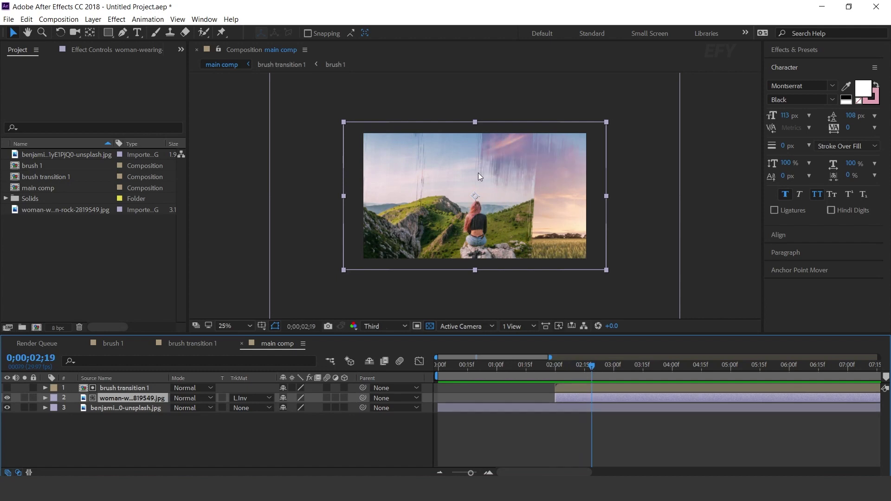
pyautogui.click(104, 271)
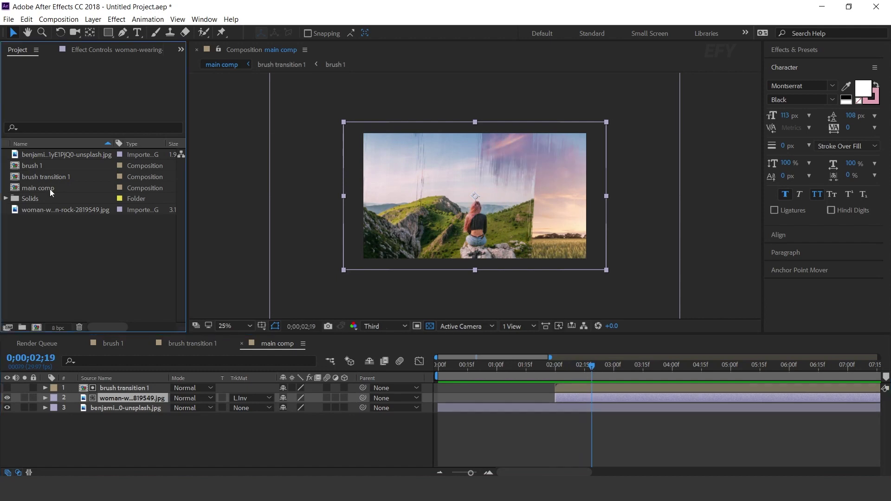
pyautogui.click(49, 176)
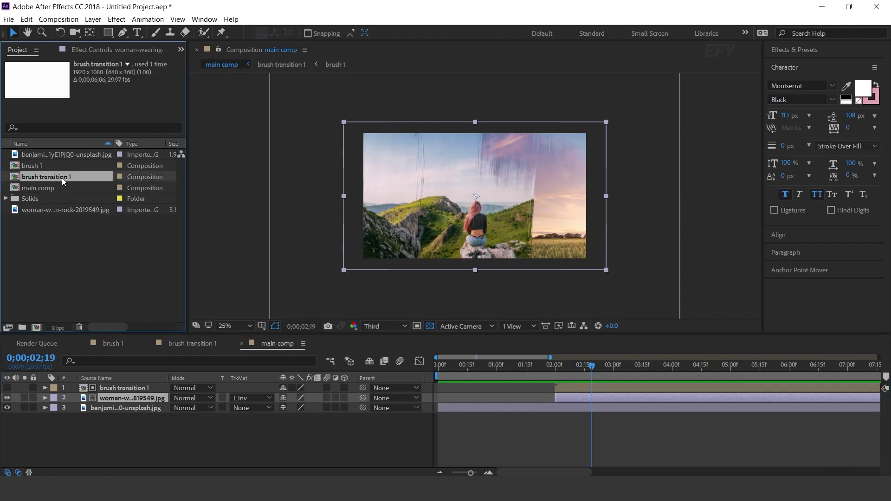
pyautogui.hotkey('ctrl', 'd')
pyautogui.doubleClick(61, 187)
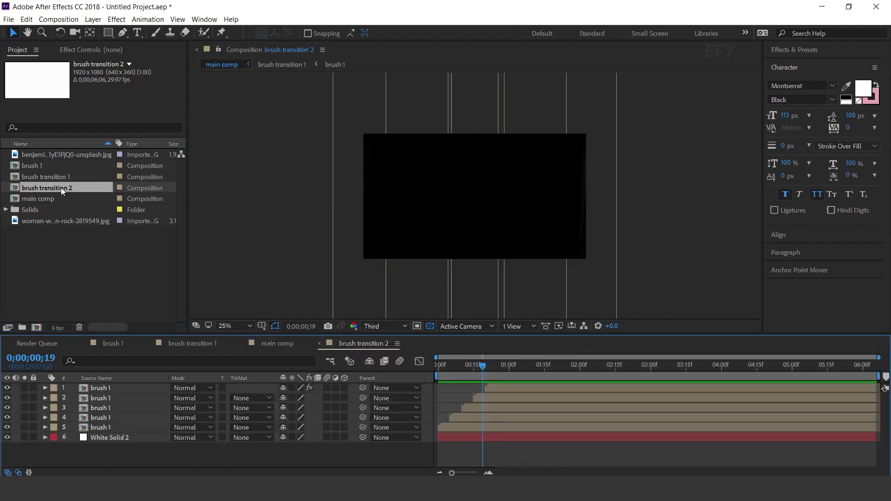
# - At frame 10, rotate the lowest brush 1 stroke layer to -47° and move it toward the middle of the frame
pyautogui.moveTo(483, 365); pyautogui.dragTo(509, 365)
pyautogui.press('=')
pyautogui.press('=')
pyautogui.moveTo(555, 471); pyautogui.dragTo(504, 471)
pyautogui.moveTo(468, 367); pyautogui.dragTo(532, 366)
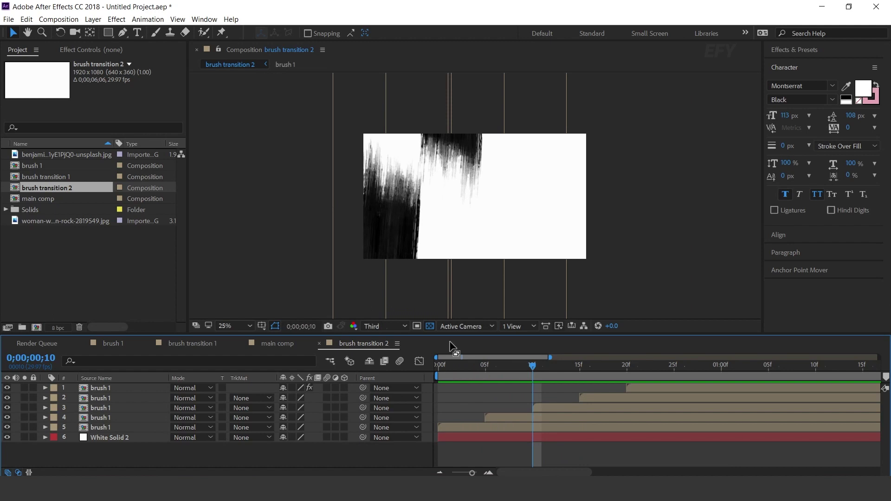
pyautogui.click(360, 291)
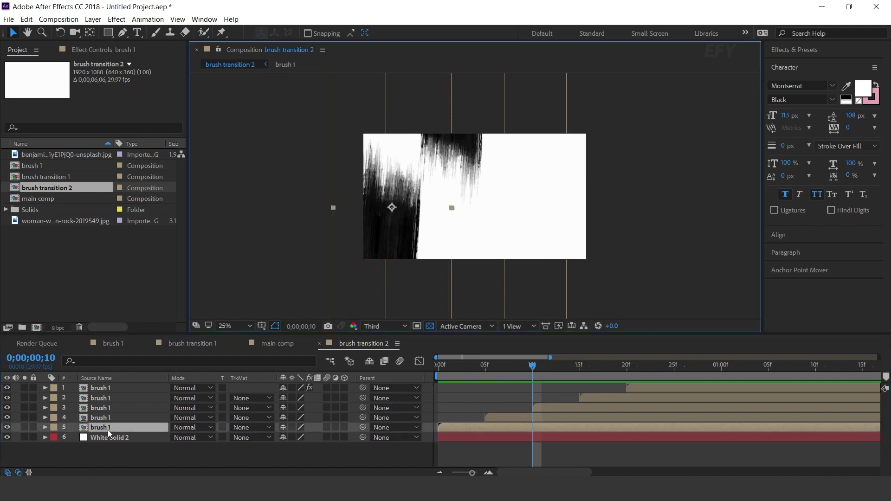
pyautogui.press('r')
pyautogui.moveTo(296, 440); pyautogui.dragTo(319, 433)
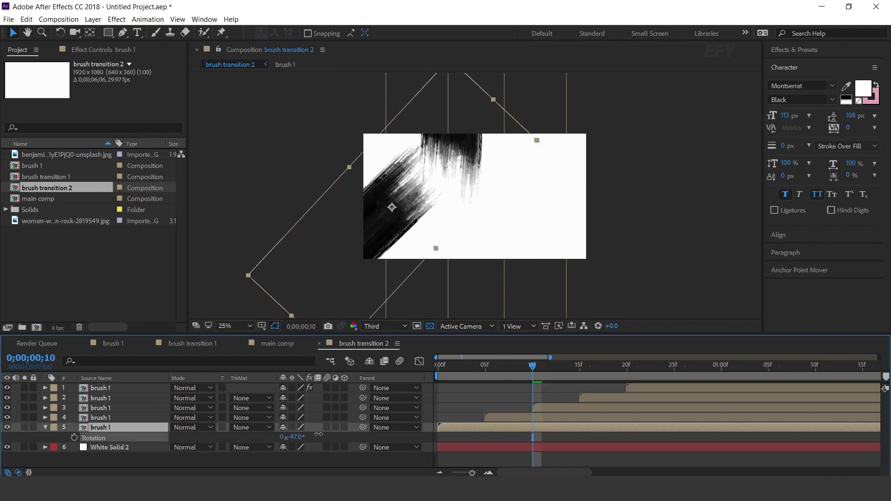
pyautogui.moveTo(399, 216); pyautogui.dragTo(474, 186)
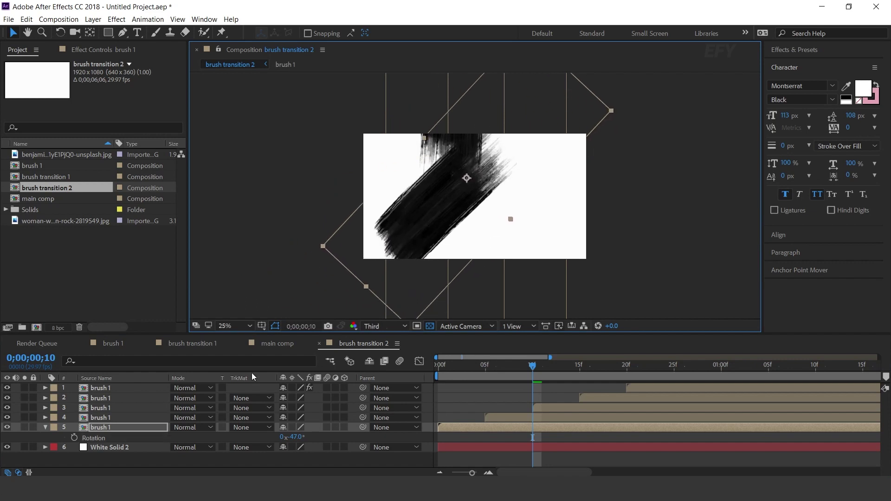
# - Scale the lowest stroke to 73%, adjust its position, and hide the four brush 1 layers above it to check it alone
pyautogui.press('s')
pyautogui.moveTo(308, 437); pyautogui.dragTo(318, 436)
pyautogui.moveTo(467, 177); pyautogui.dragTo(464, 180)
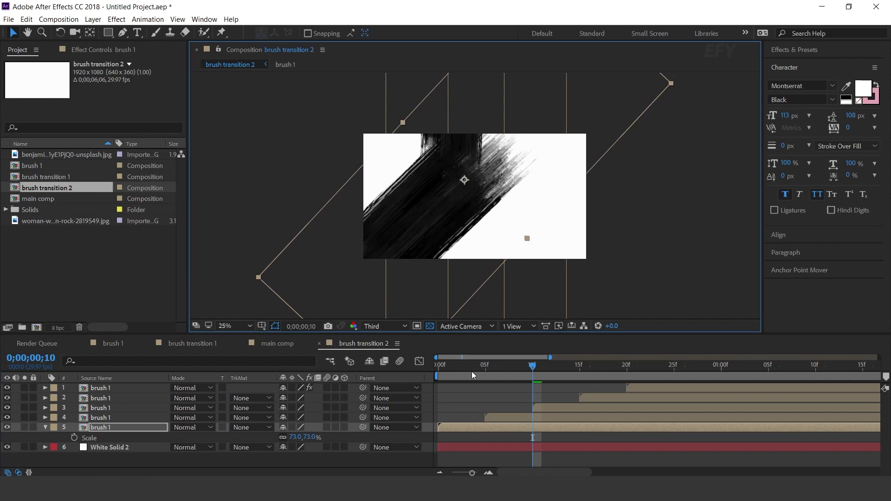
pyautogui.moveTo(7, 387); pyautogui.dragTo(6, 417)
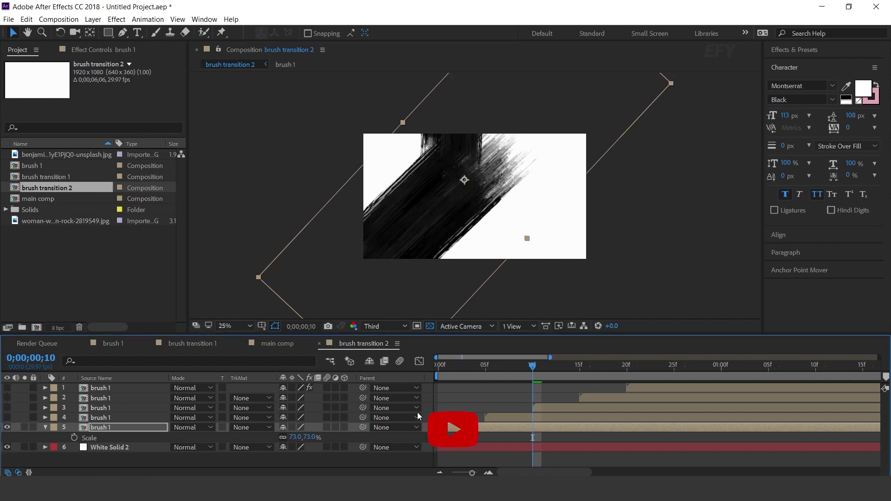
pyautogui.click(440, 367)
pyautogui.moveTo(442, 367); pyautogui.dragTo(617, 366)
# - Show the brush 1 stroke on layer 4, rotate it to 44°, and shift it right so it crosses the first diagonal stroke
pyautogui.click(7, 417)
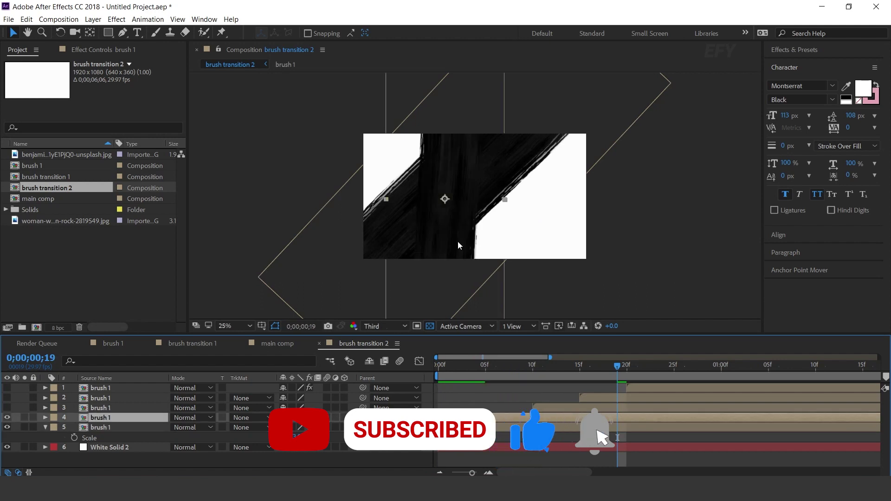
pyautogui.click(492, 187)
pyautogui.press('s')
pyautogui.press('r')
pyautogui.moveTo(298, 427); pyautogui.dragTo(277, 427)
pyautogui.moveTo(445, 199); pyautogui.dragTo(483, 201)
# - Show the brush 1 stroke on layer 3, rotate it to -49°, scale it to 82%, and place it over the frame's right side
pyautogui.moveTo(441, 371); pyautogui.dragTo(646, 367)
pyautogui.click(100, 408)
pyautogui.click(7, 407)
pyautogui.moveTo(511, 184); pyautogui.dragTo(575, 188)
pyautogui.press('s')
pyautogui.moveTo(305, 417); pyautogui.dragTo(318, 416)
pyautogui.moveTo(574, 188); pyautogui.dragTo(553, 202)
# - Fine-tune the layer 3 stroke's rotation and position to close the white gaps between the diagonal strokes
pyautogui.moveTo(514, 370); pyautogui.dragTo(674, 366)
pyautogui.moveTo(548, 204); pyautogui.dragTo(564, 209)
pyautogui.click(297, 417)
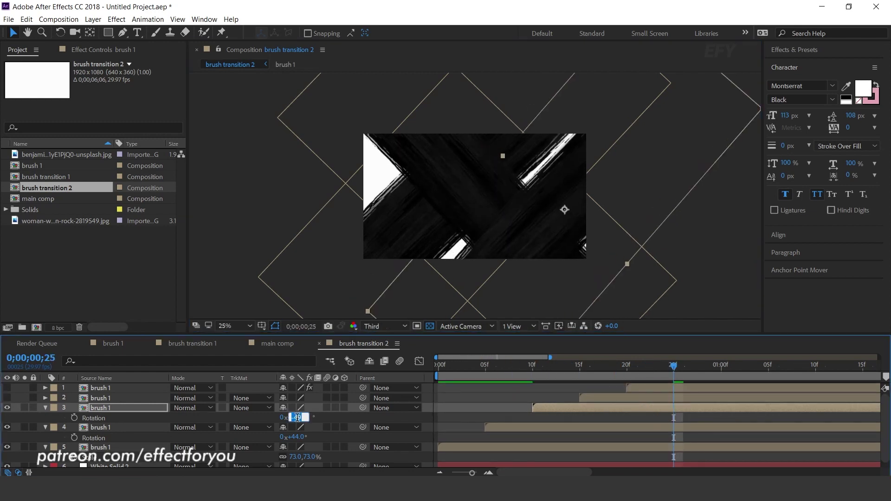
pyautogui.moveTo(293, 417); pyautogui.dragTo(298, 417)
pyautogui.moveTo(564, 207); pyautogui.dragTo(553, 205)
# - Show the brush 1 stroke on layer 2, scale it to 79%, and move it over the uncovered left side of the frame
pyautogui.moveTo(673, 365); pyautogui.dragTo(654, 367)
pyautogui.click(7, 398)
pyautogui.press('s')
pyautogui.moveTo(293, 407); pyautogui.dragTo(306, 407)
pyautogui.moveTo(555, 205); pyautogui.dragTo(381, 217)
pyautogui.moveTo(655, 365); pyautogui.dragTo(687, 366)
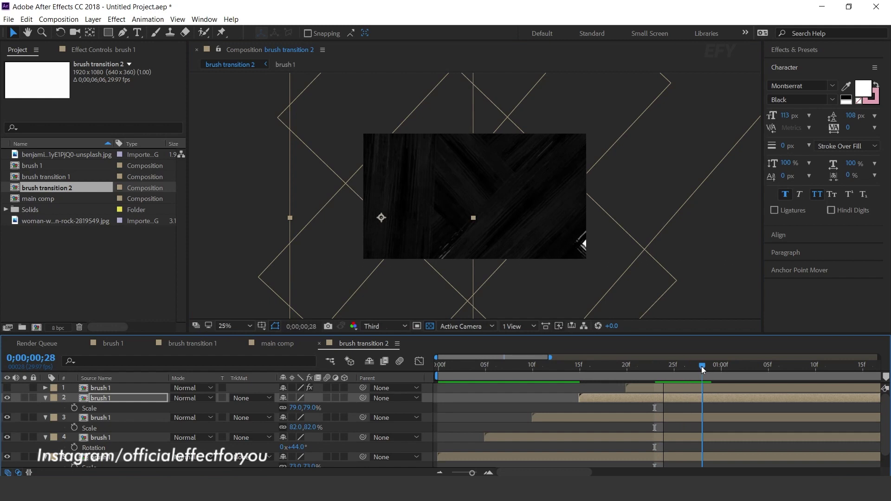
# - Show the top brush 1 stroke, nudge the layer 4 stroke slightly right, and check the coverage through the animation
pyautogui.click(650, 388)
pyautogui.moveTo(583, 376); pyautogui.dragTo(874, 374)
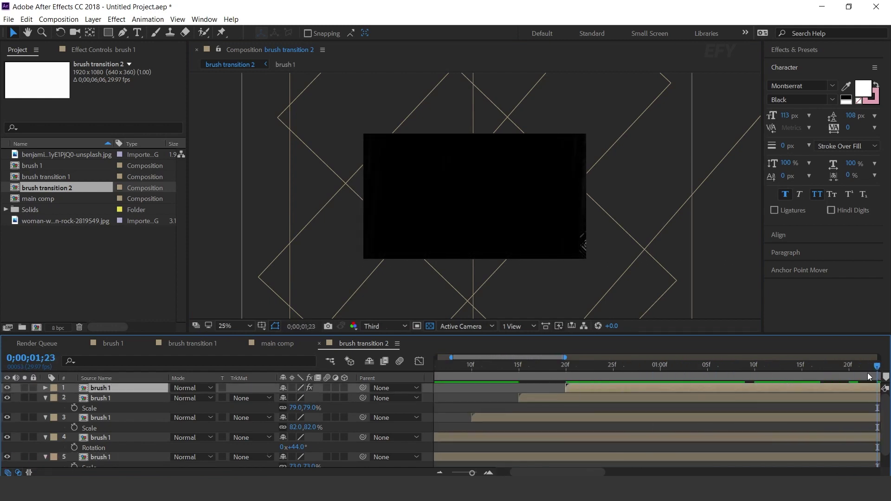
pyautogui.press(';')
pyautogui.moveTo(560, 371); pyautogui.dragTo(689, 374)
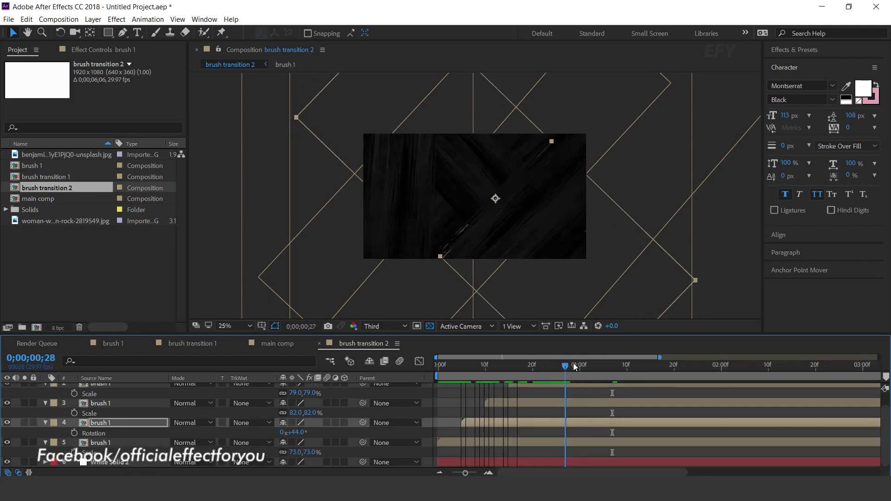
pyautogui.click(608, 362)
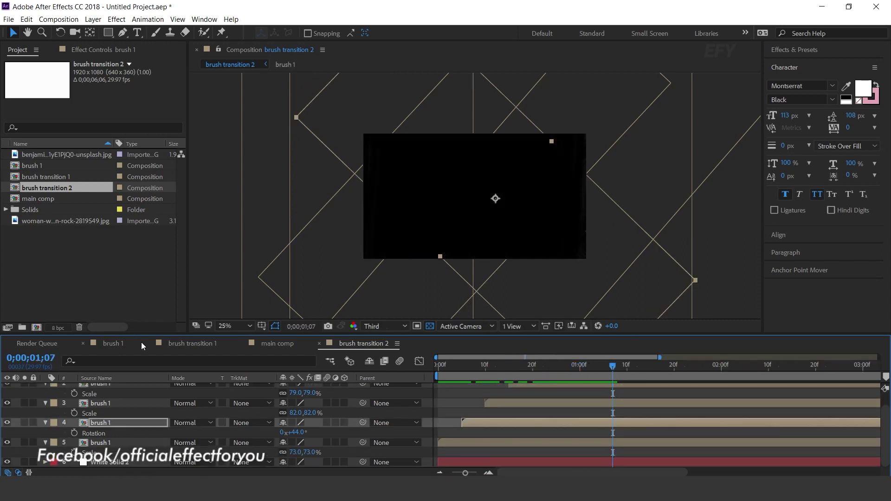
# - In main comp, replace the brush transition 1 matte layer with the brush transition 2 composition
pyautogui.click(272, 344)
pyautogui.moveTo(555, 369); pyautogui.dragTo(622, 370)
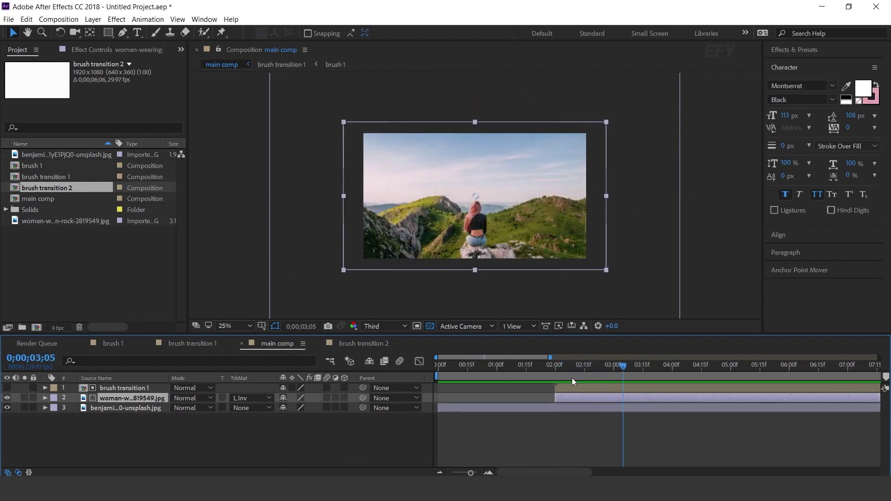
pyautogui.click(127, 389)
pyautogui.click(52, 229)
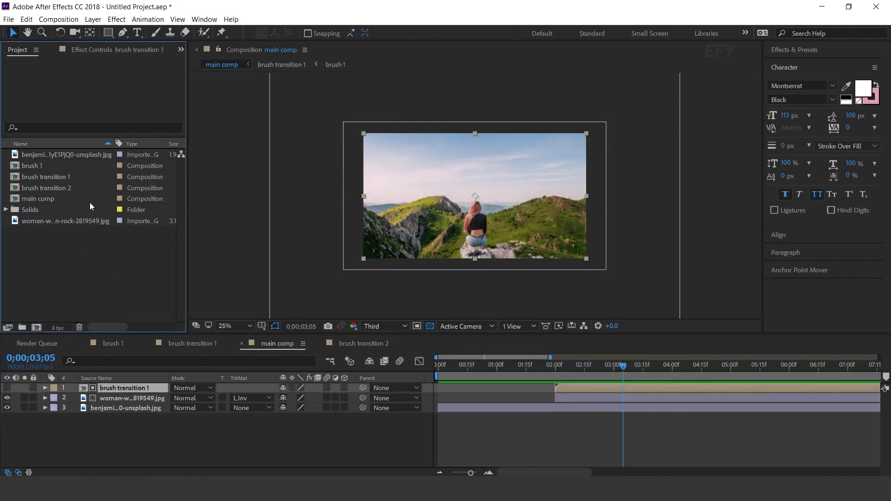
pyautogui.click(68, 189)
pyautogui.moveTo(126, 361); pyautogui.dragTo(140, 390)
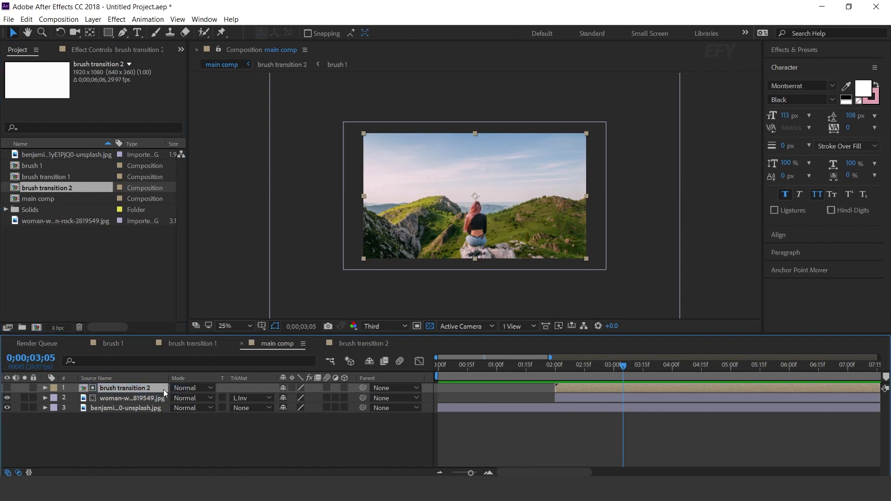
# - Preview the brush transition 2 reveal between the two photos in main comp
pyautogui.click(527, 369)
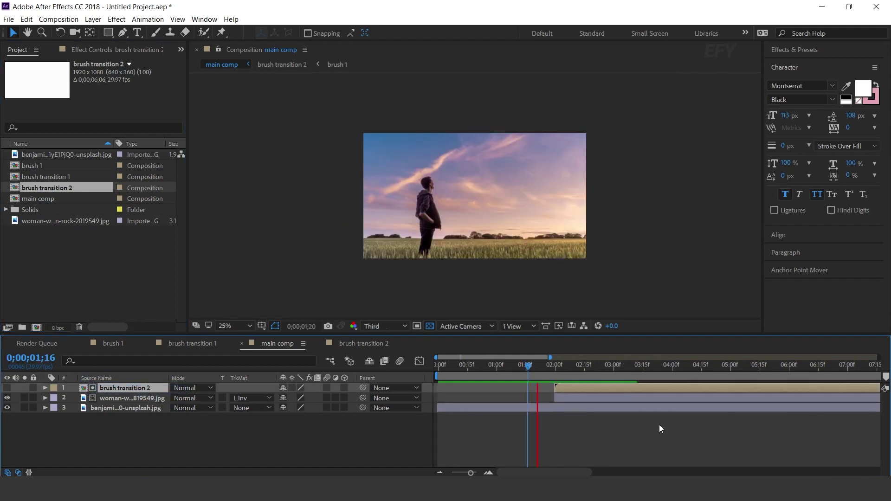
pyautogui.click(525, 366)
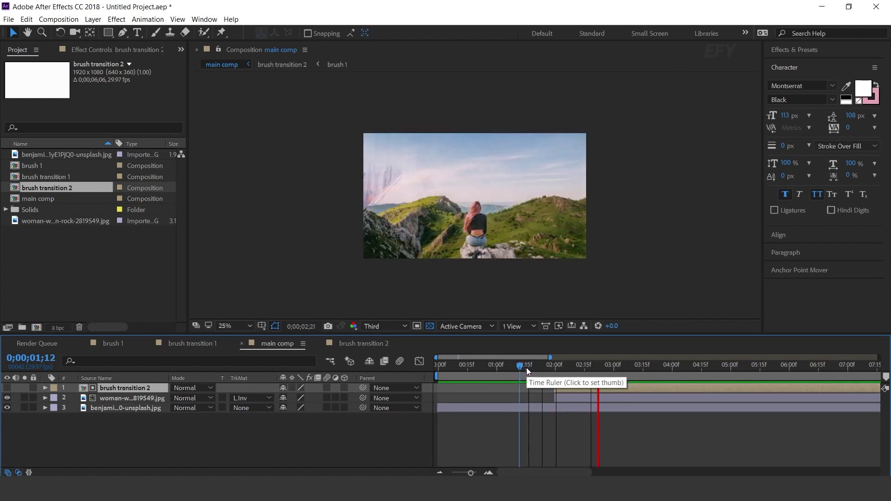
pyautogui.click(542, 367)
pyautogui.moveTo(544, 365)
pyautogui.mouseDown()
pyautogui.moveTo(608, 367)
pyautogui.moveTo(548, 375)
pyautogui.moveTo(604, 372)
pyautogui.moveTo(570, 368)
pyautogui.mouseUp()
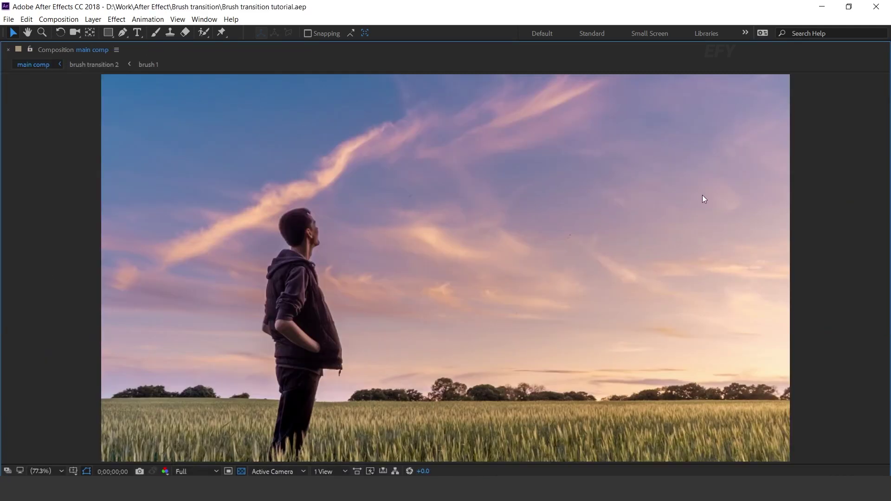
pyautogui.press('space')
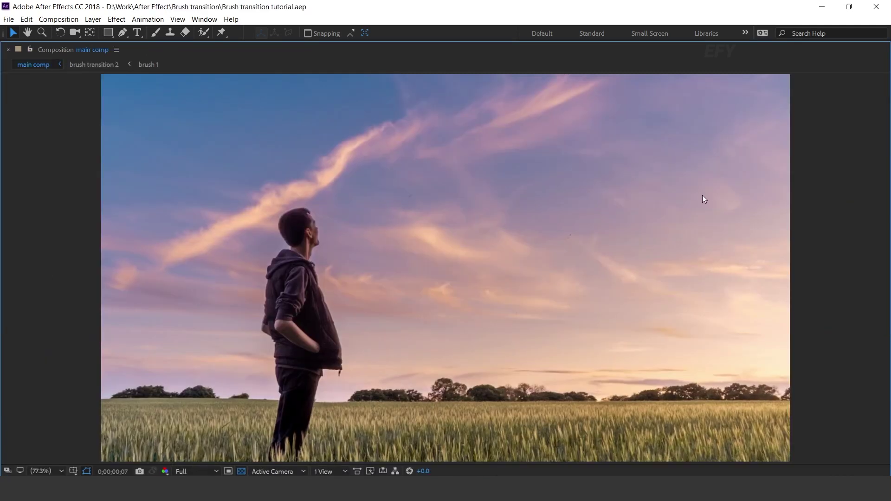